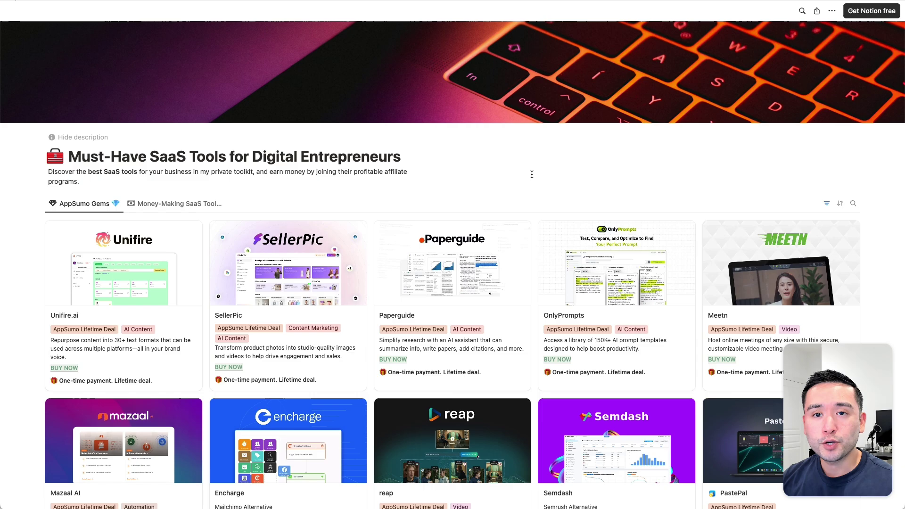
# Step: Compare the Money-Making SaaS Tools and AppSumo Gems card views in the Notion toolkit
pyautogui.scroll(-5, 532, 175)
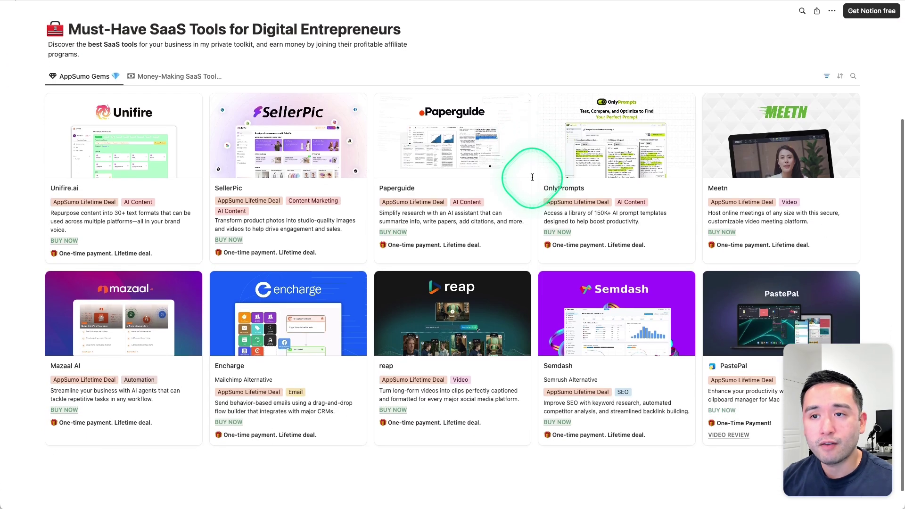
pyautogui.scroll(4, 531, 178)
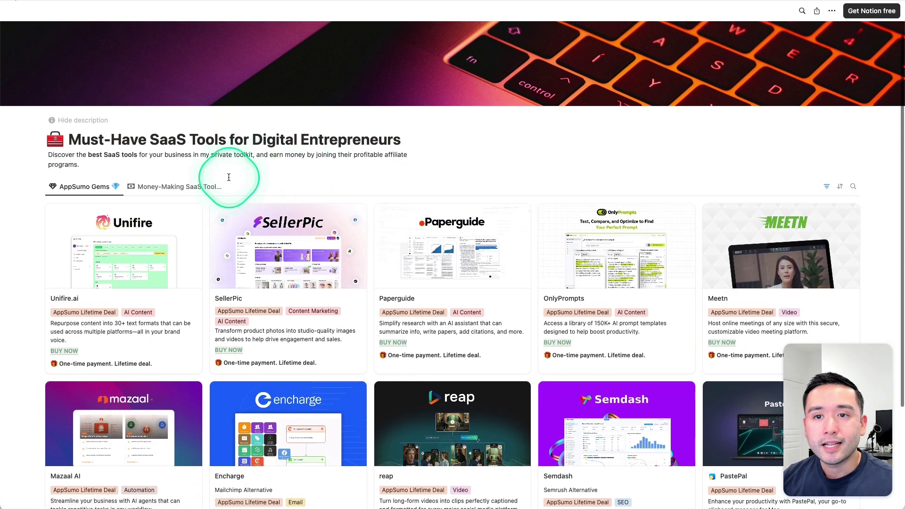
pyautogui.click(180, 186)
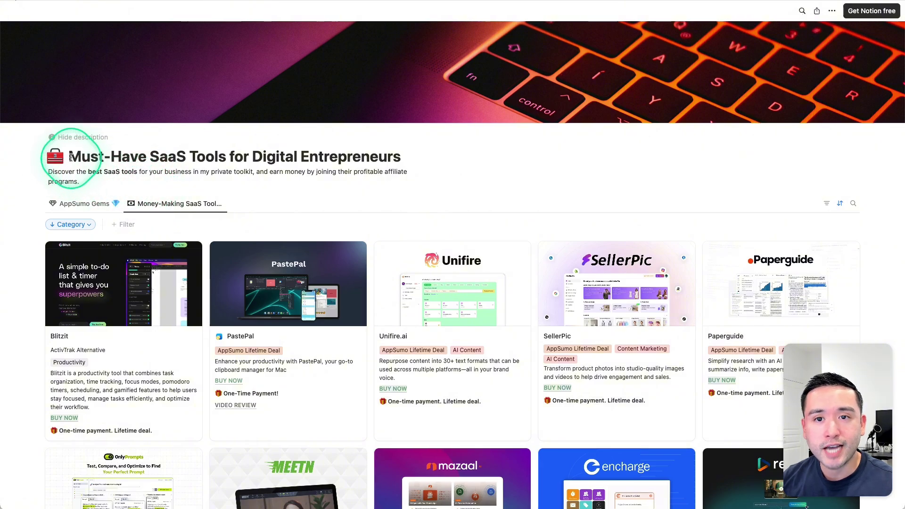
pyautogui.moveTo(71, 157); pyautogui.dragTo(388, 158)
pyautogui.click(72, 203)
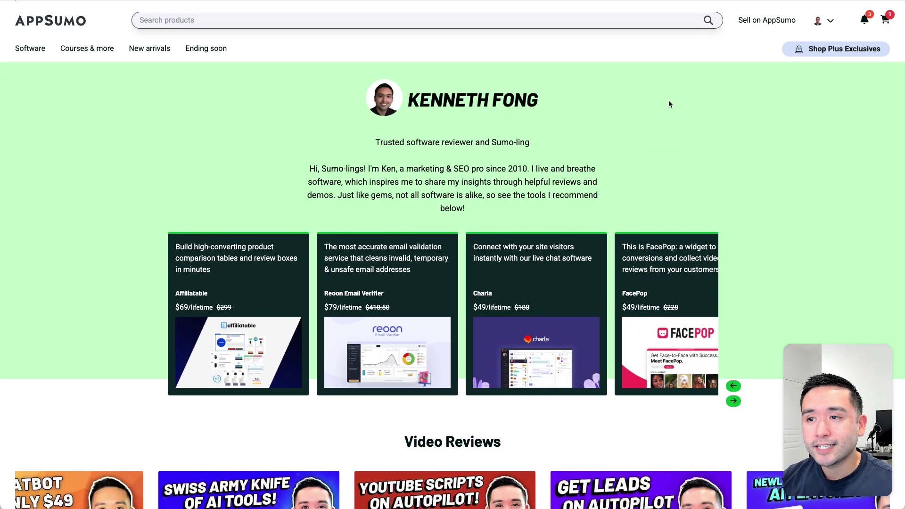
# Step: Advance the recommended deals carousel to FacePop and scroll through the reviewer profile page
pyautogui.moveTo(466, 153); pyautogui.dragTo(572, 226)
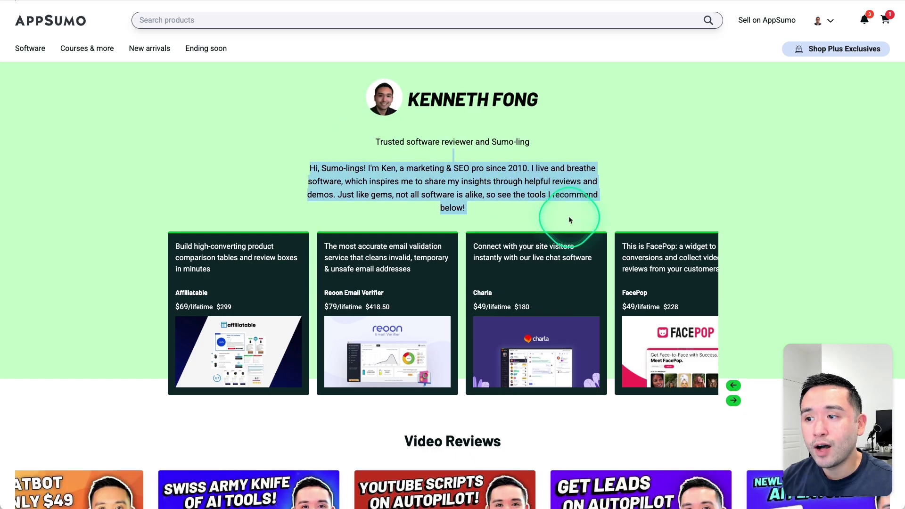
pyautogui.scroll(-1, 739, 276)
pyautogui.click(738, 275)
pyautogui.click(733, 360)
pyautogui.click(733, 361)
pyautogui.click(733, 361)
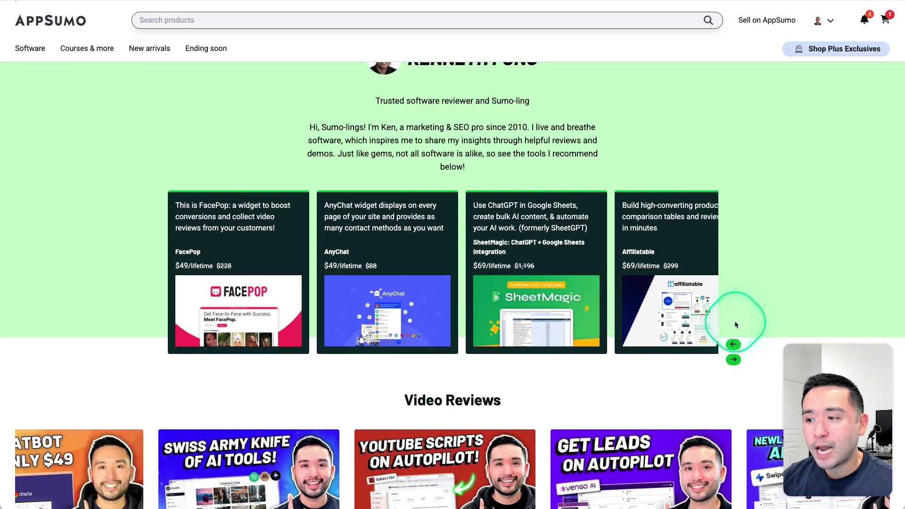
pyautogui.scroll(-1, 762, 305)
pyautogui.scroll(-2, 763, 309)
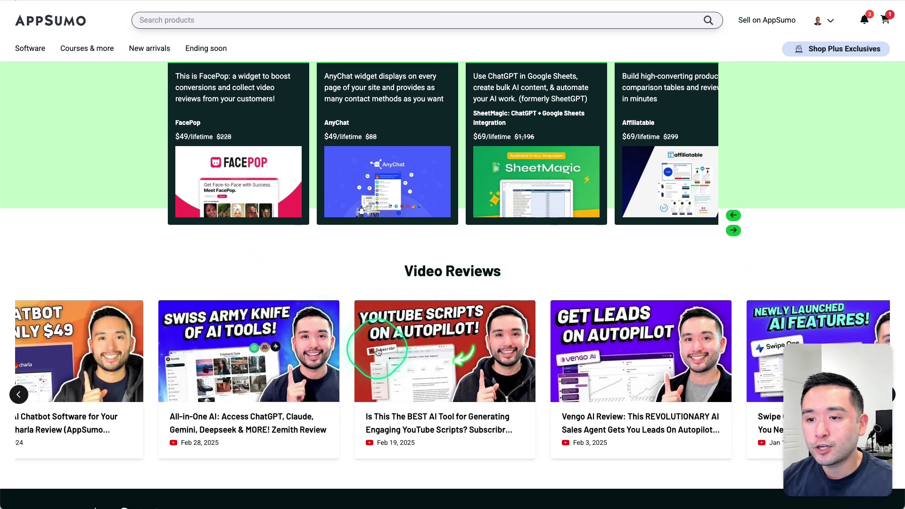
pyautogui.scroll(1, 381, 353)
pyautogui.scroll(-3, 381, 353)
pyautogui.scroll(6, 721, 150)
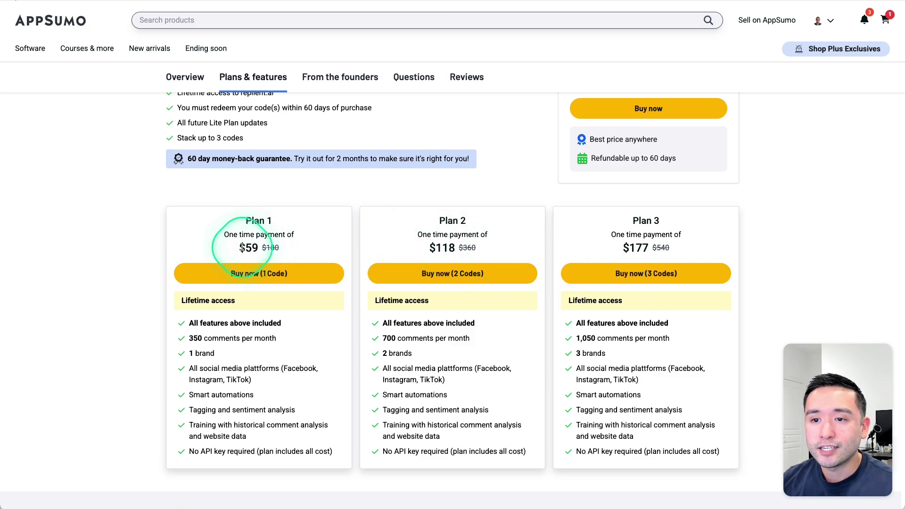
# Step: Compare the replient.ai plan prices and brand limits: Plan 1 with 1 brand, Plan 2 with 2 brands, and Plan 3
pyautogui.moveTo(238, 248); pyautogui.dragTo(281, 248)
pyautogui.moveTo(240, 221); pyautogui.dragTo(275, 223)
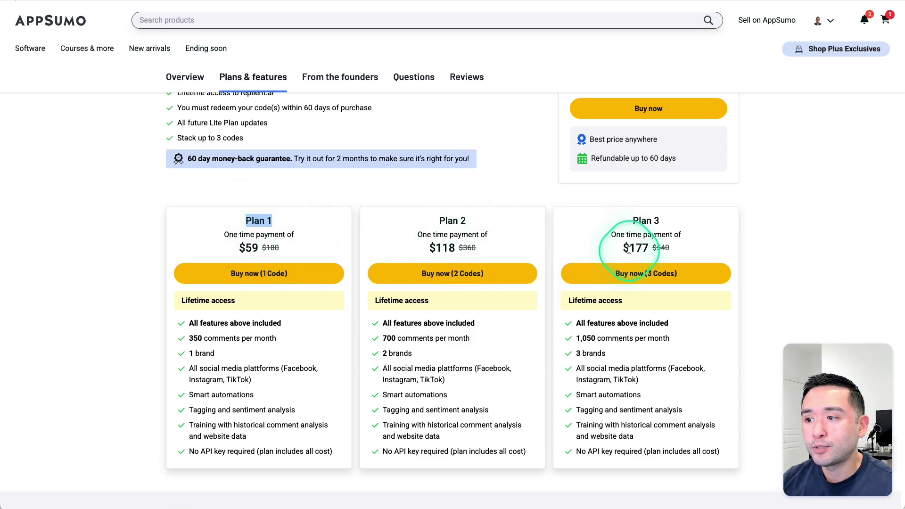
pyautogui.moveTo(628, 248); pyautogui.dragTo(652, 251)
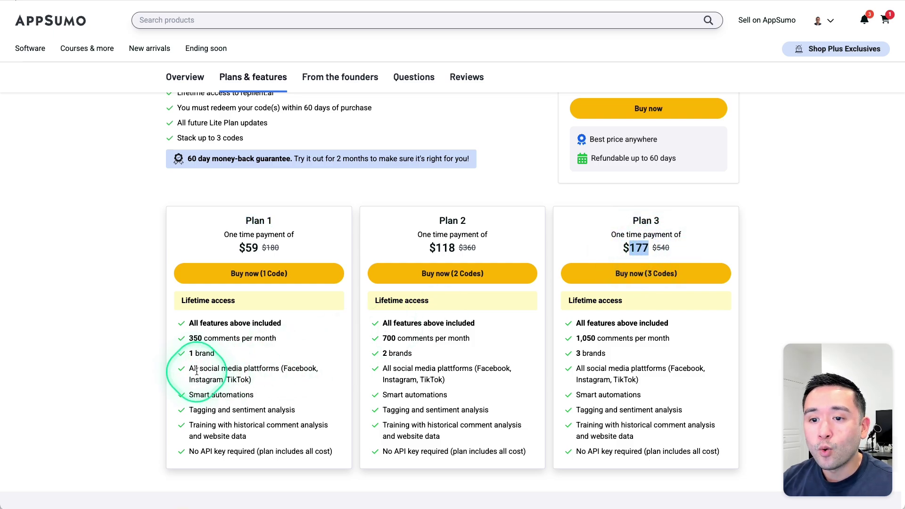
pyautogui.moveTo(187, 355); pyautogui.dragTo(292, 369)
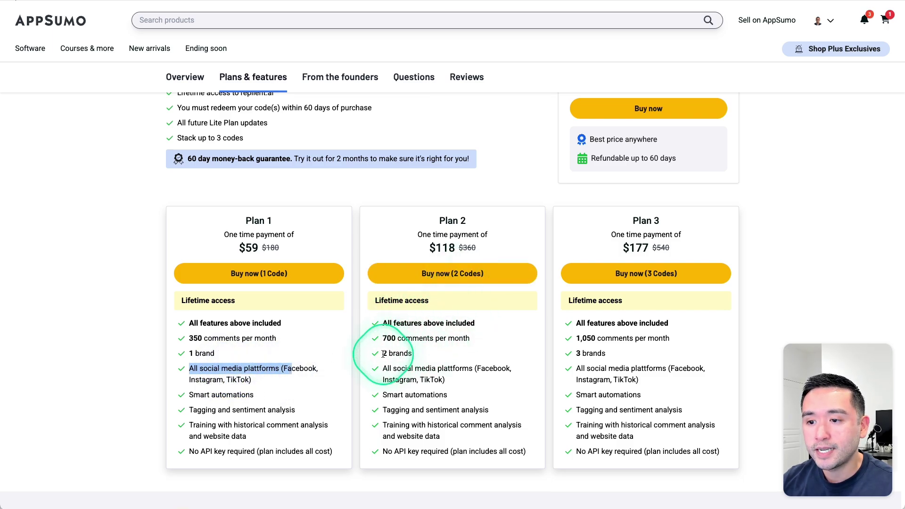
pyautogui.moveTo(383, 354); pyautogui.dragTo(448, 367)
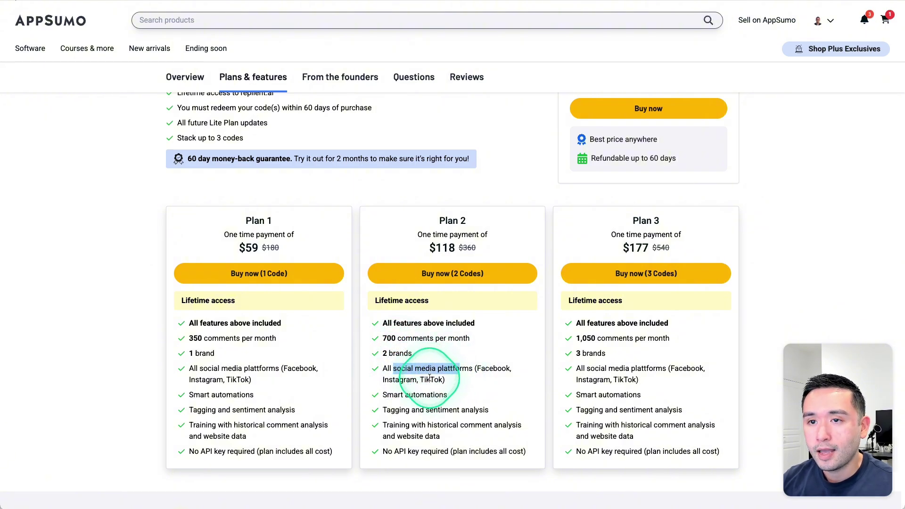
# Step: Review the deal terms on future Lite Plan updates and the Lite plan's description and price
pyautogui.scroll(1, 430, 377)
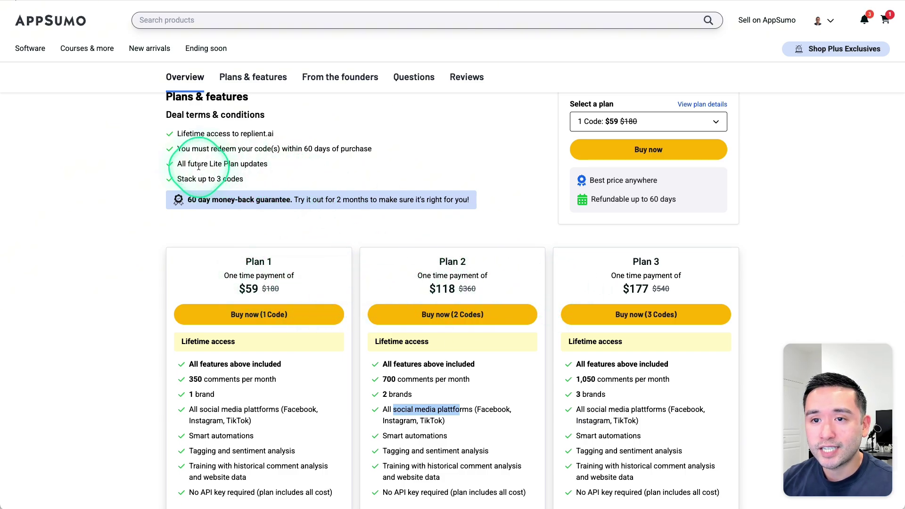
pyautogui.moveTo(177, 164); pyautogui.dragTo(255, 164)
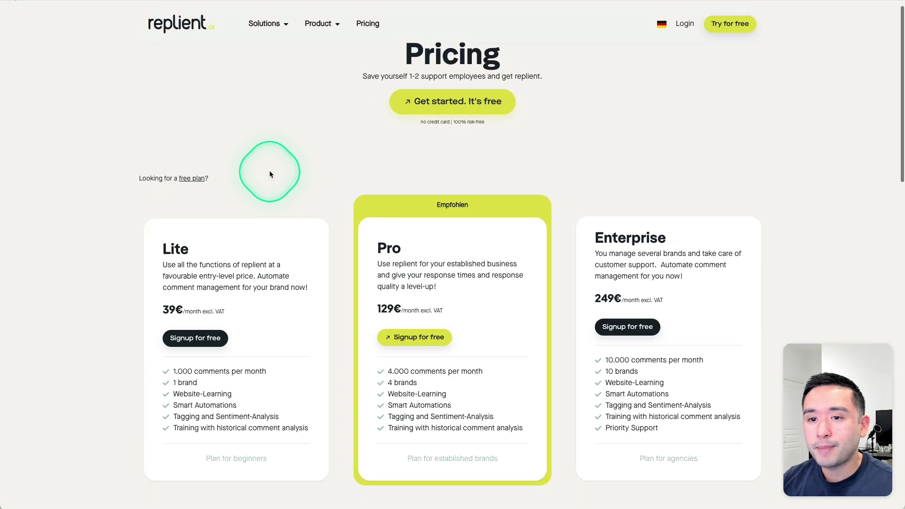
pyautogui.scroll(-1, 272, 171)
pyautogui.moveTo(163, 240); pyautogui.dragTo(239, 307)
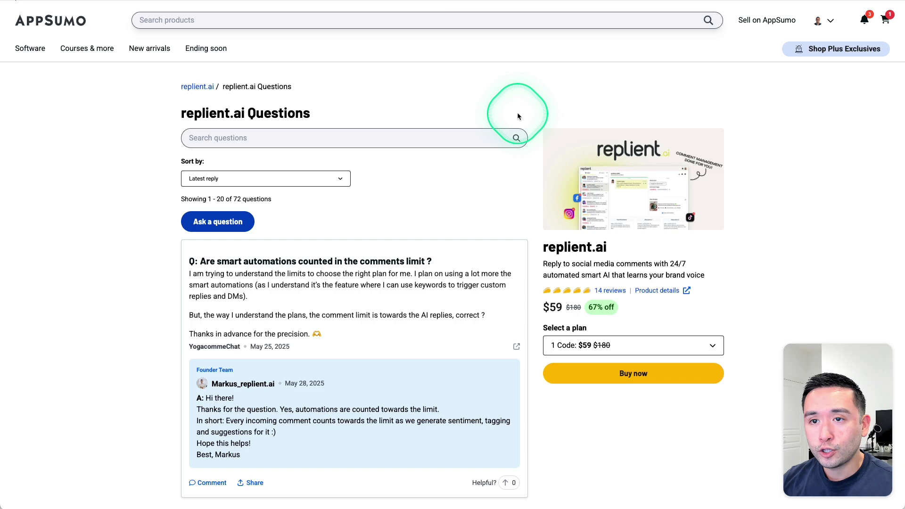
# Step: Scroll through the 72 replient.ai questions and answers on AppSumo
pyautogui.scroll(-2, 517, 113)
pyautogui.scroll(-10, 486, 125)
pyautogui.scroll(-4, 494, 129)
pyautogui.scroll(12, 494, 127)
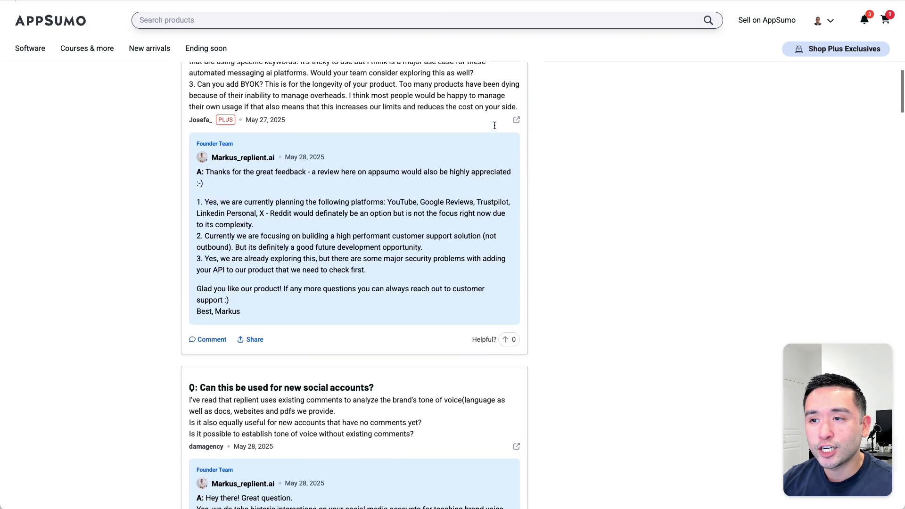
pyautogui.scroll(7, 494, 137)
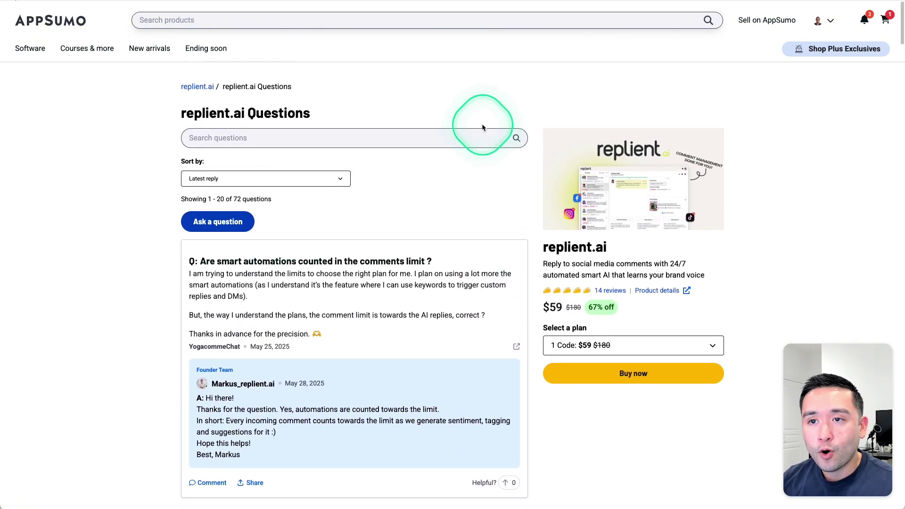
pyautogui.scroll(-7, 405, 137)
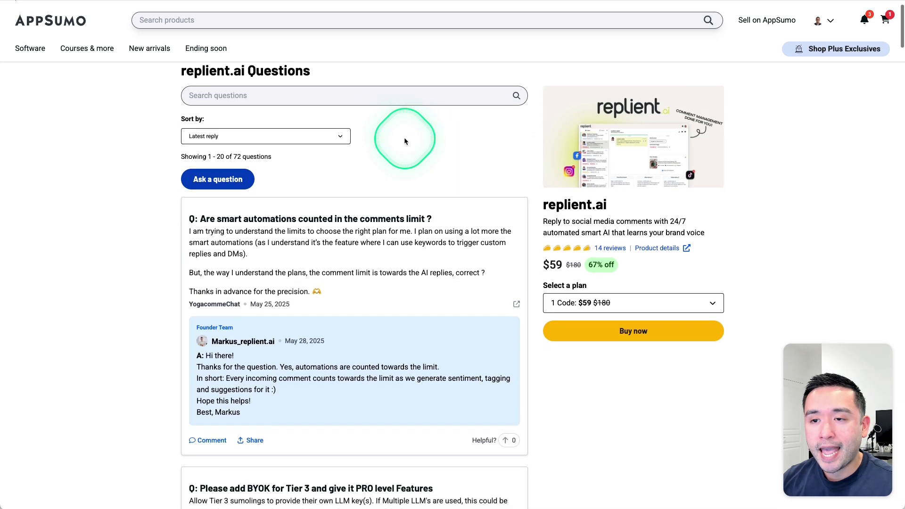
pyautogui.scroll(-15, 411, 142)
pyautogui.scroll(-18, 411, 140)
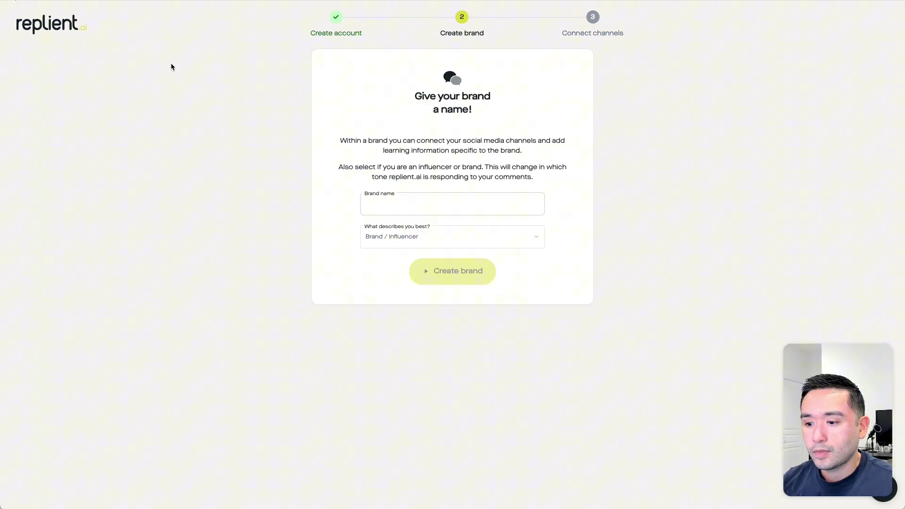
# Step: Enter a brand name and choose Influencer as the brand type in the Create brand step
pyautogui.moveTo(246, 23); pyautogui.dragTo(368, 34)
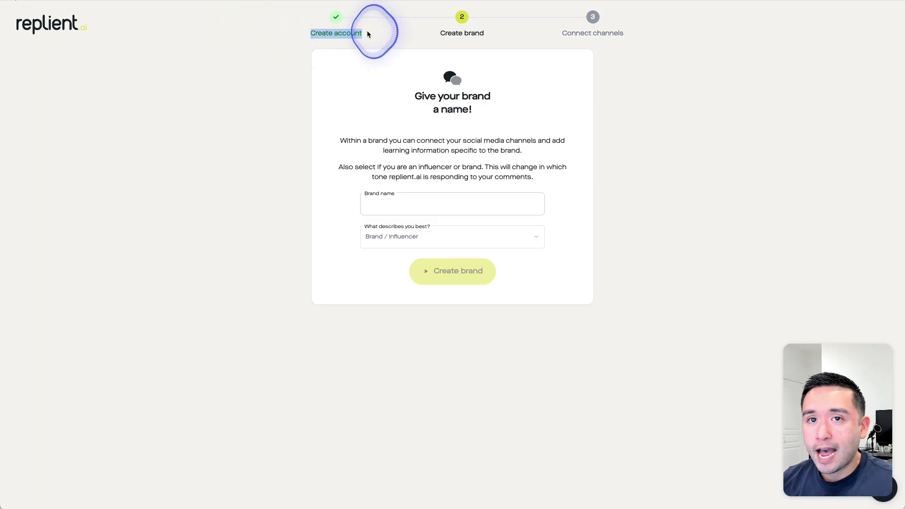
pyautogui.moveTo(440, 33); pyautogui.dragTo(478, 35)
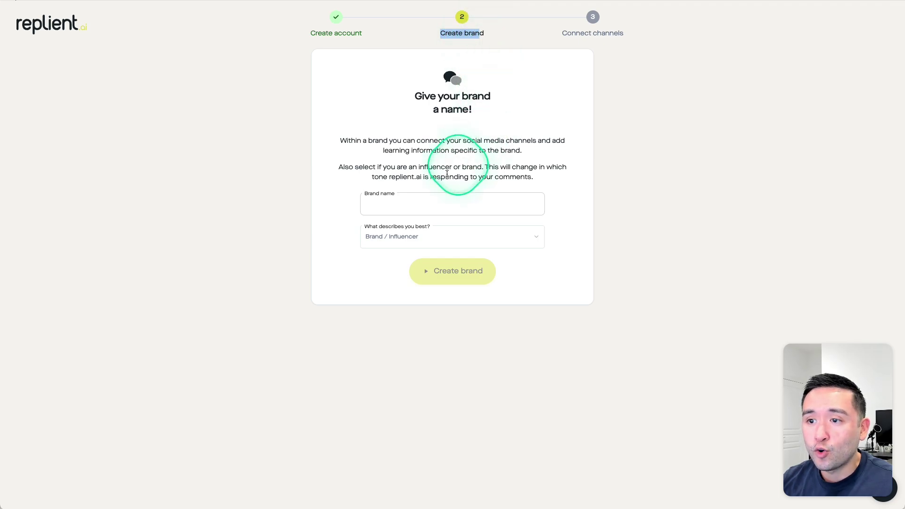
pyautogui.click(381, 208)
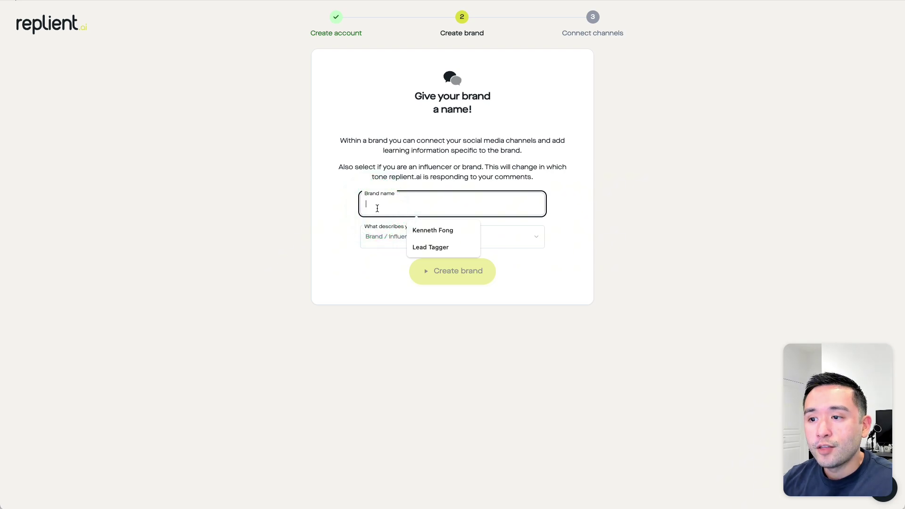
pyautogui.click(360, 228)
pyautogui.click(382, 236)
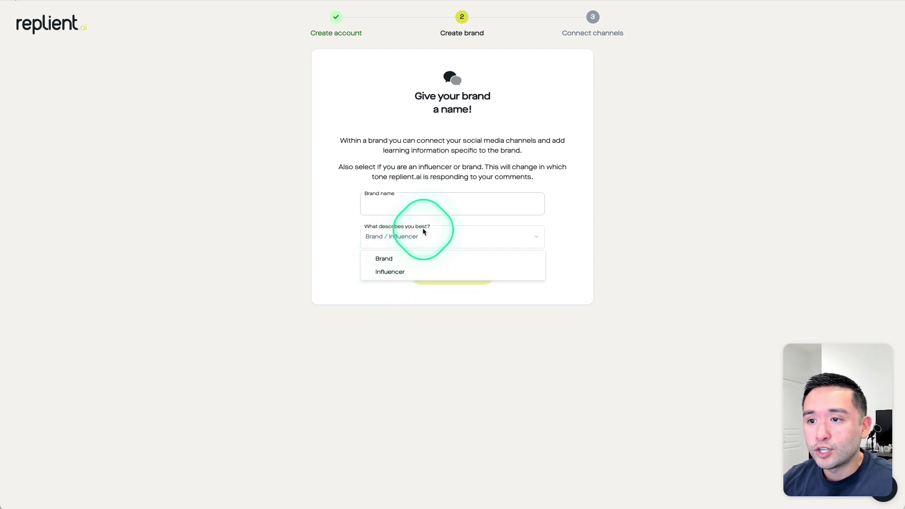
pyautogui.click(432, 180)
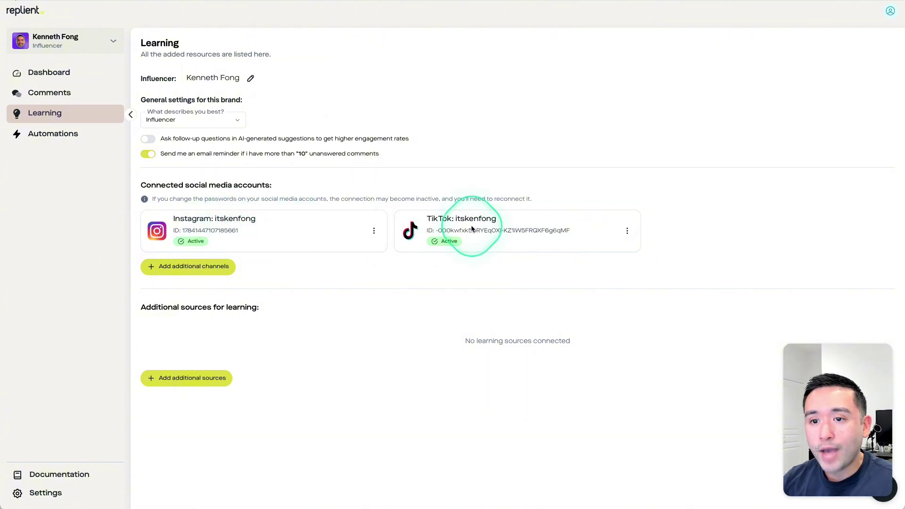
# Step: Open the Add more channels dialog, start a Website learning source, then cancel it
pyautogui.click(178, 271)
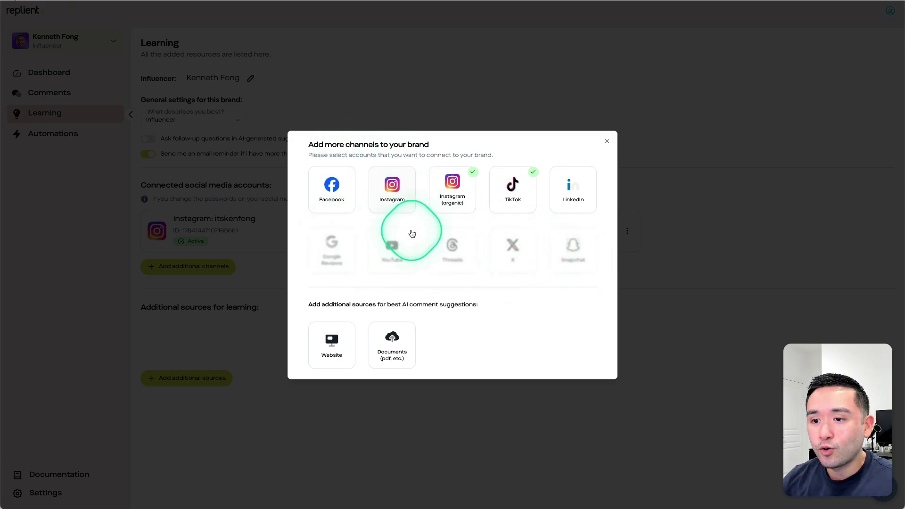
pyautogui.moveTo(309, 304); pyautogui.dragTo(475, 305)
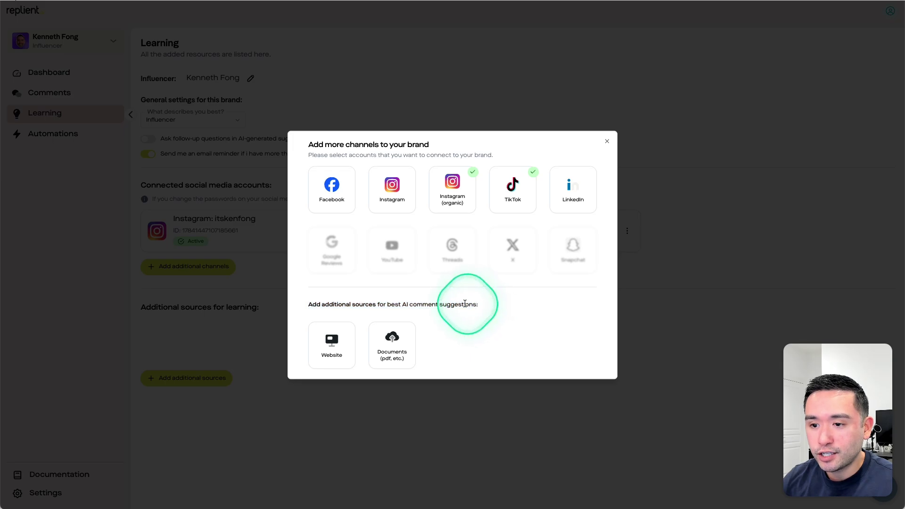
pyautogui.click(332, 348)
pyautogui.click(361, 326)
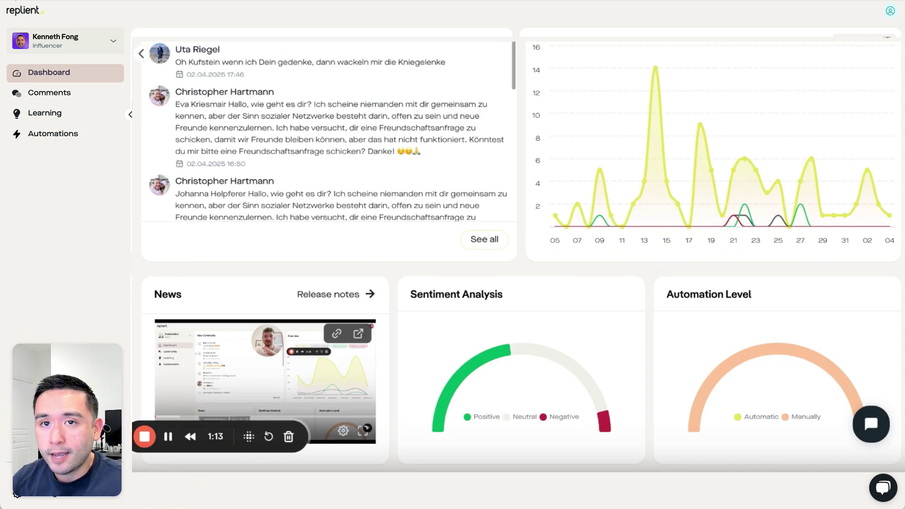
# Step: In the Comments inbox, check the live-followers comment's tag choices, then open its thread and post details
pyautogui.click(55, 92)
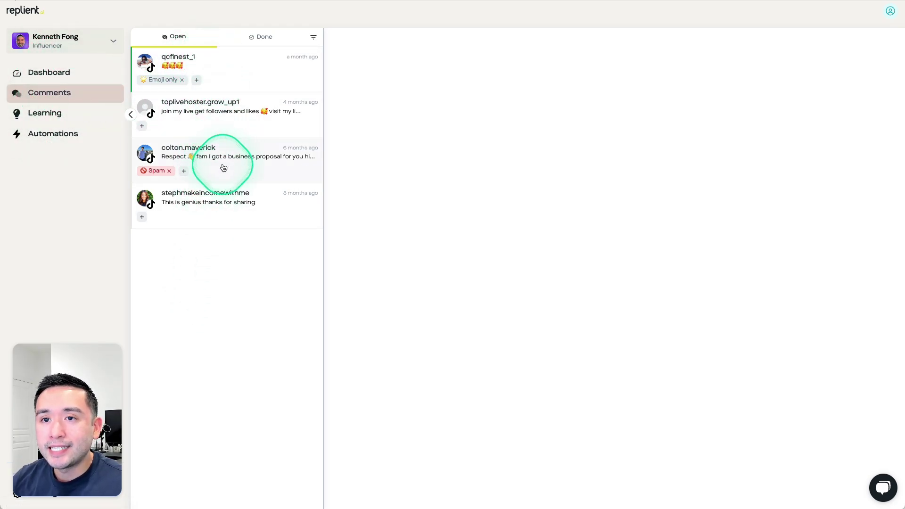
pyautogui.click(142, 126)
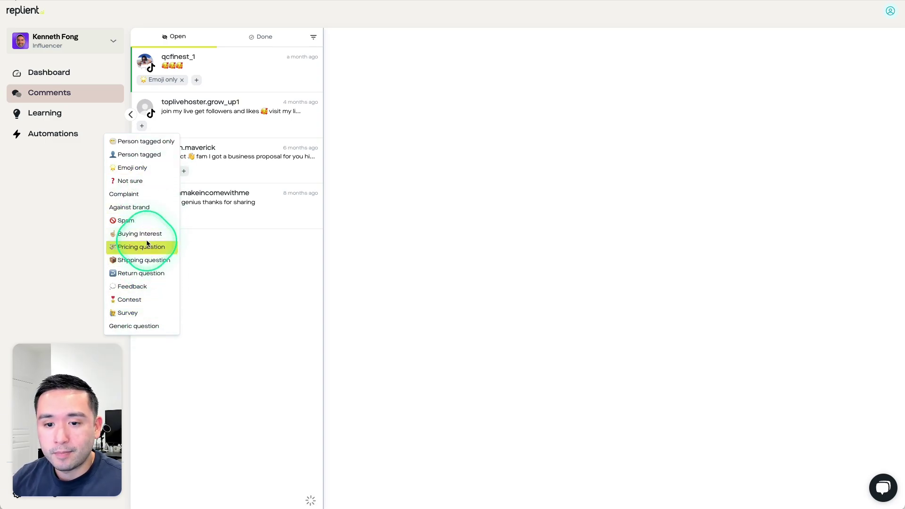
pyautogui.click(224, 119)
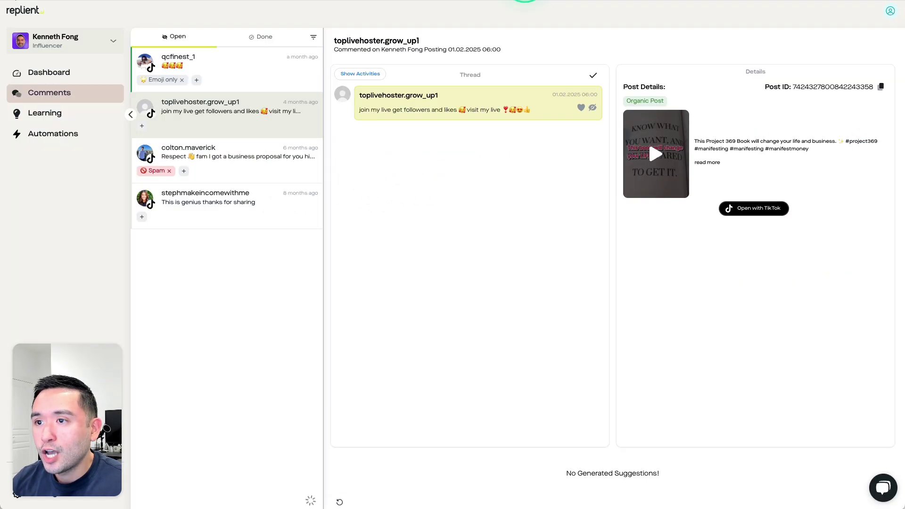
# Step: Reopen the 'join my live get followers and likes' comment thread
pyautogui.click(407, 109)
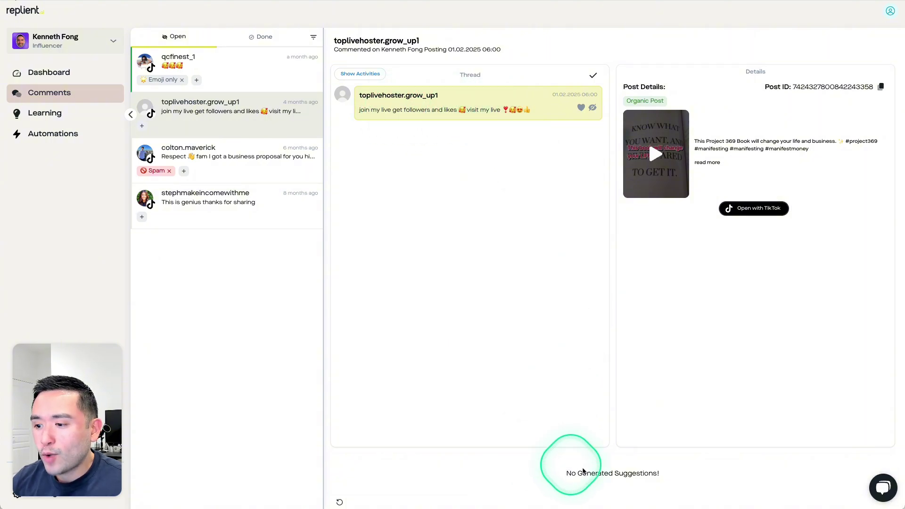
# Step: Hide the follower-bait comment and mark it done, checking the Done list before returning to Open
pyautogui.click(593, 108)
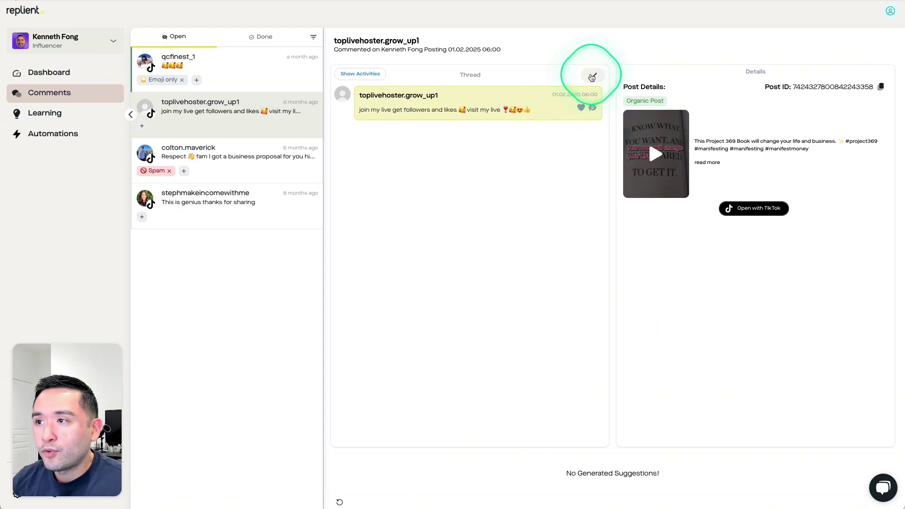
pyautogui.click(592, 78)
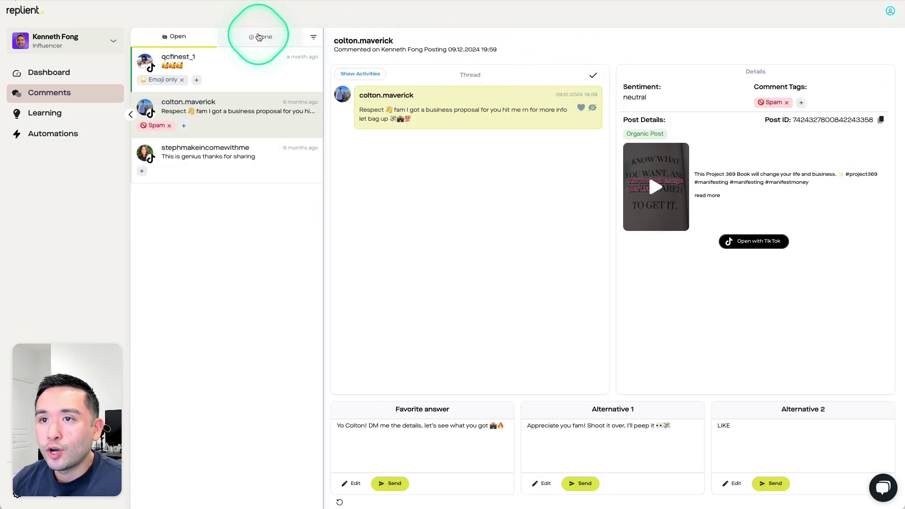
pyautogui.click(260, 36)
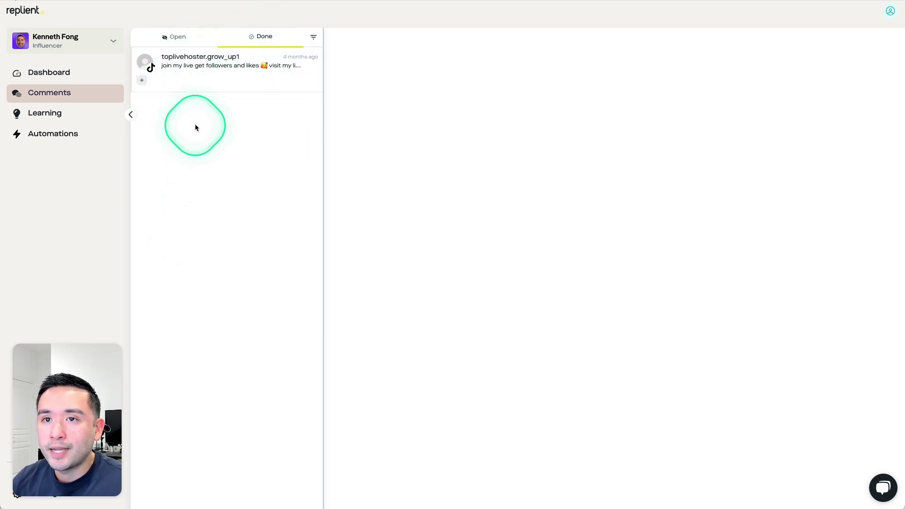
pyautogui.click(177, 40)
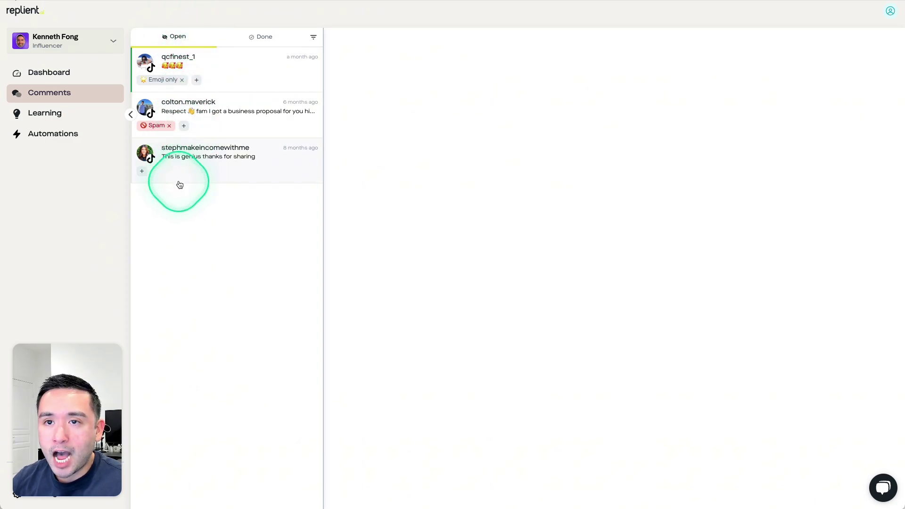
# Step: Open the emoji-only comment and check its original post and comments on TikTok
pyautogui.click(224, 76)
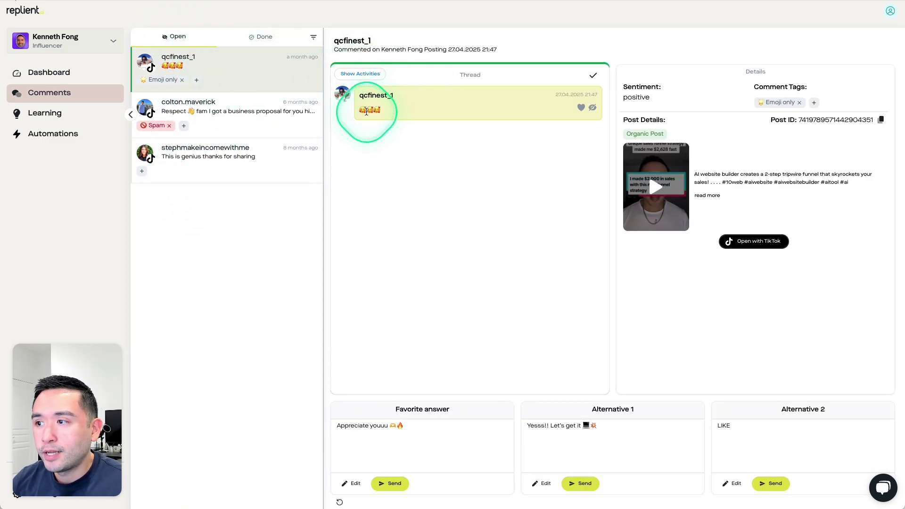
pyautogui.click(757, 245)
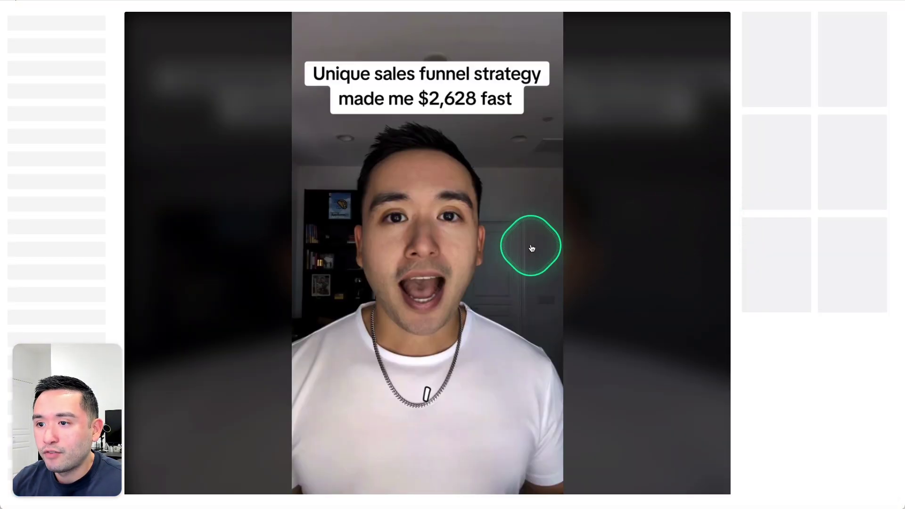
pyautogui.click(135, 481)
pyautogui.scroll(-8, 185, 220)
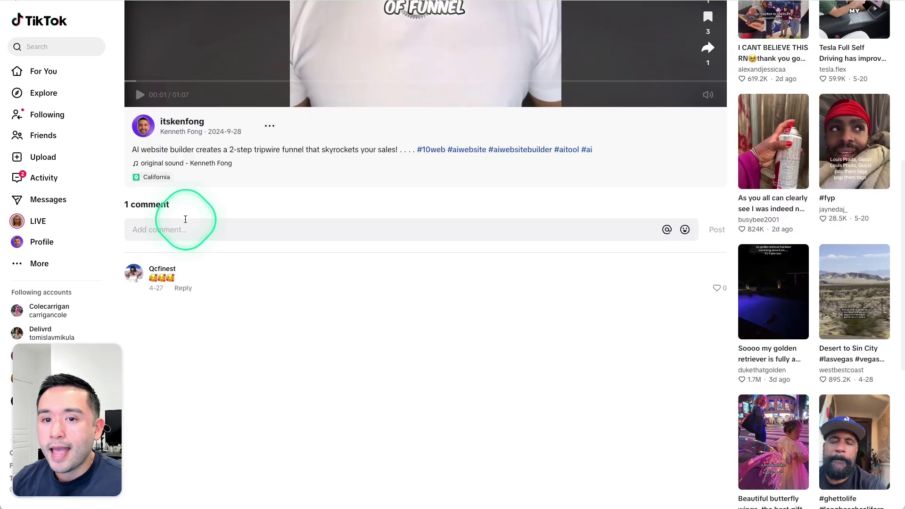
pyautogui.scroll(-2, 185, 219)
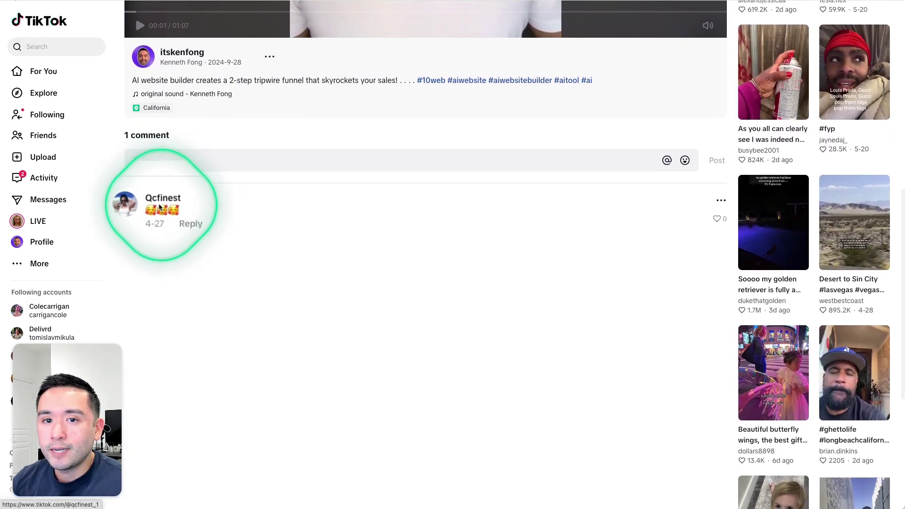
pyautogui.click(477, 0)
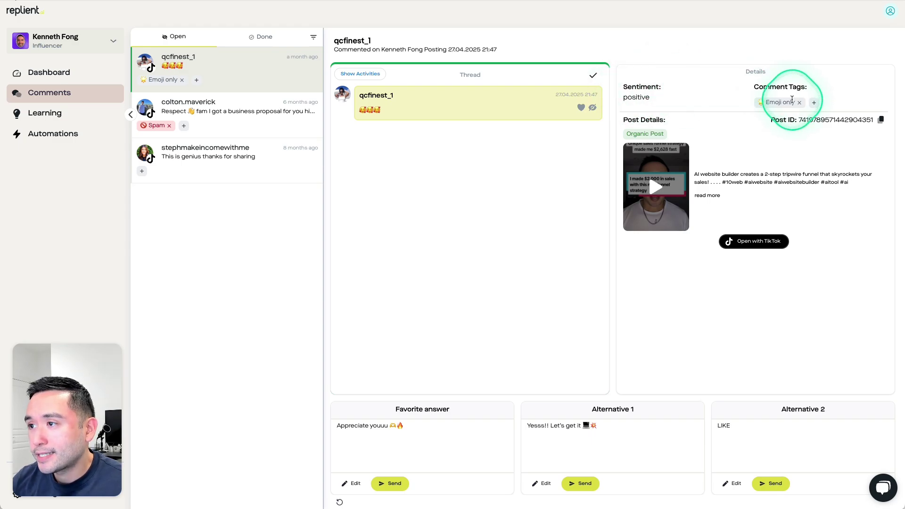
# Step: Like the emoji-only comment and switch the inbox to the Done comments list
pyautogui.click(580, 107)
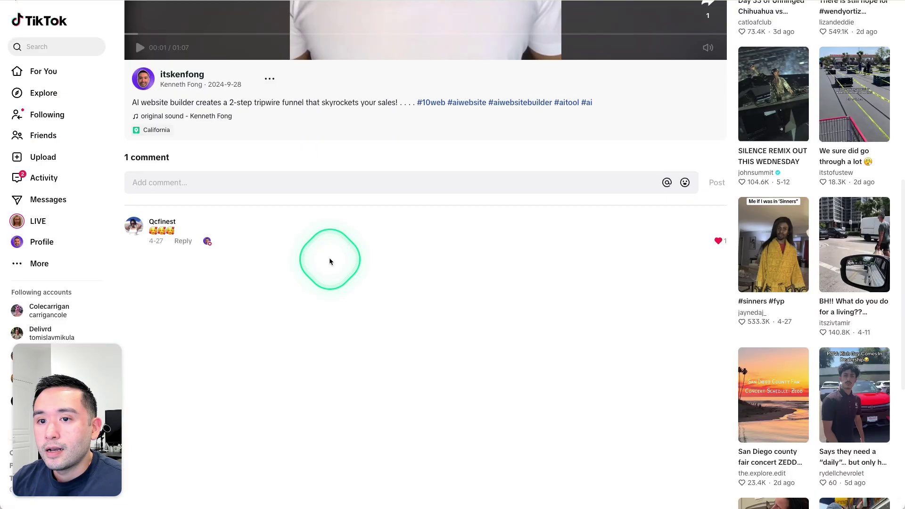
pyautogui.scroll(-2, 349, 239)
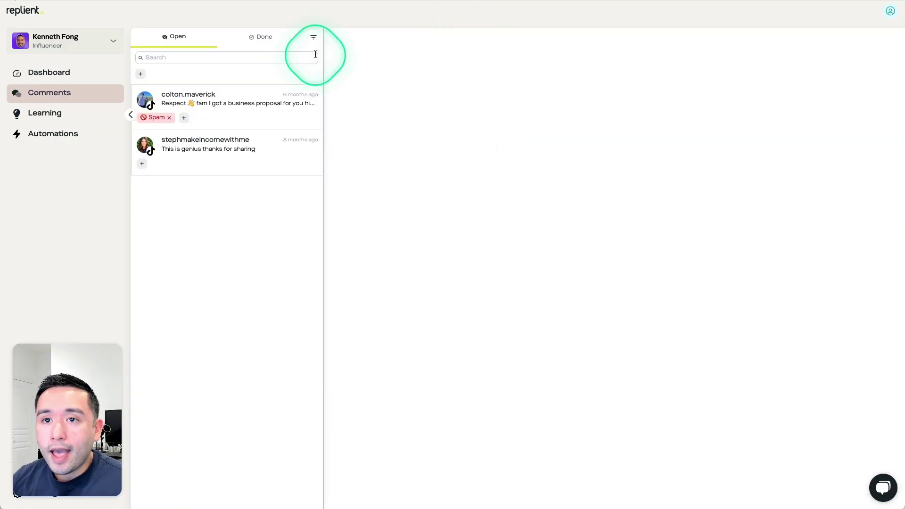
pyautogui.click(313, 36)
pyautogui.click(258, 38)
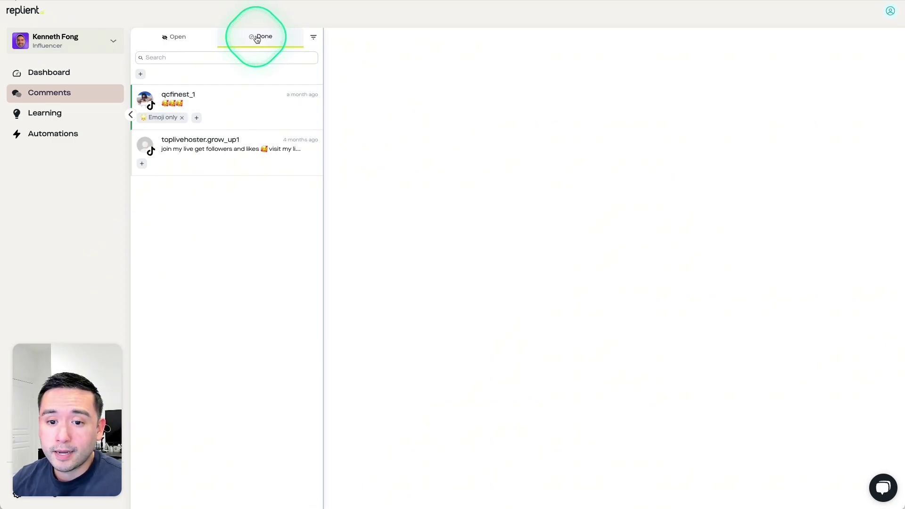
# Step: Reply to the emoji-only comment with the favourite answer plus an added party emoji
pyautogui.click(247, 112)
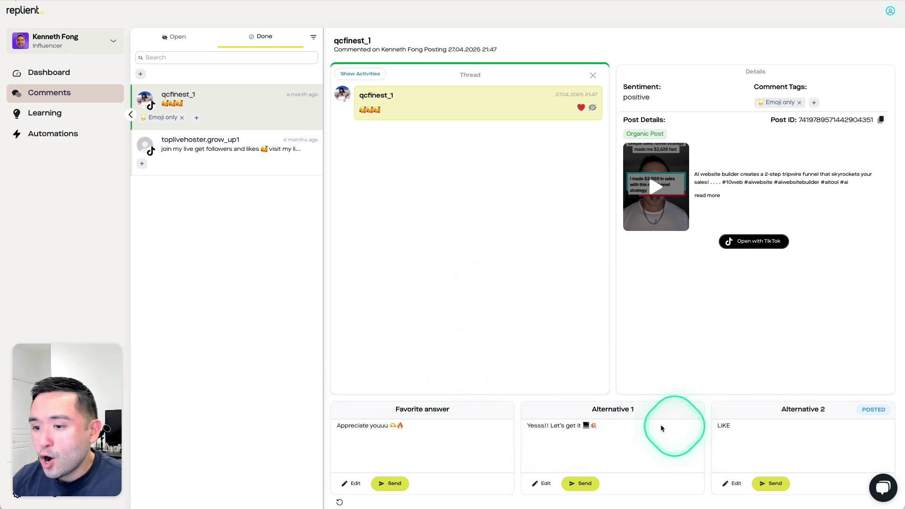
pyautogui.moveTo(396, 409); pyautogui.dragTo(454, 417)
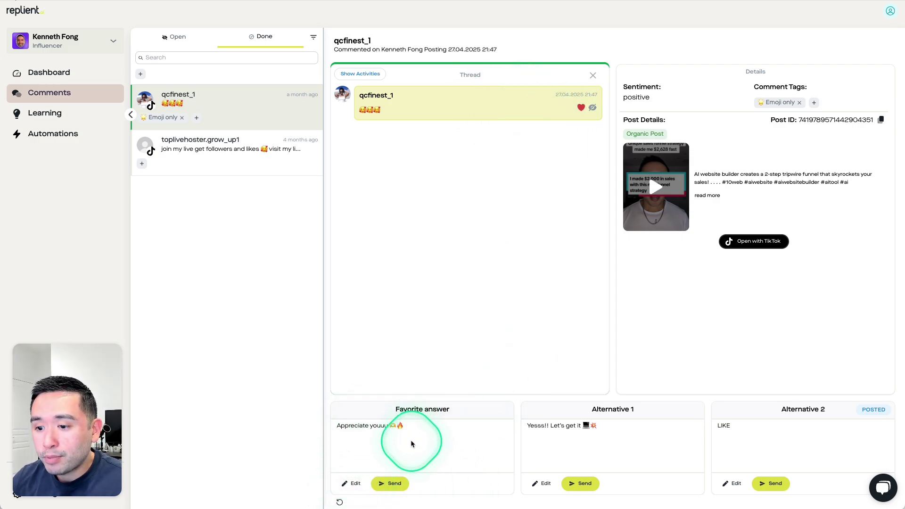
pyautogui.click(352, 483)
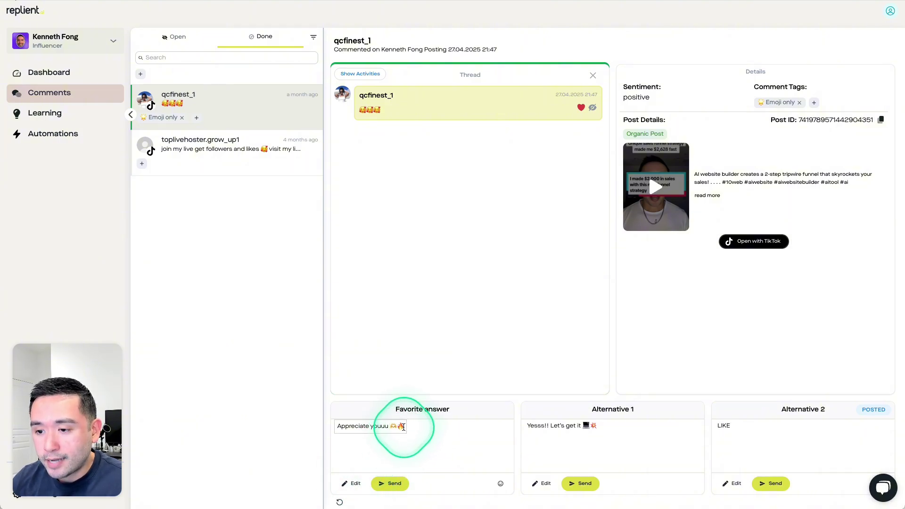
pyautogui.click(500, 484)
pyautogui.click(441, 491)
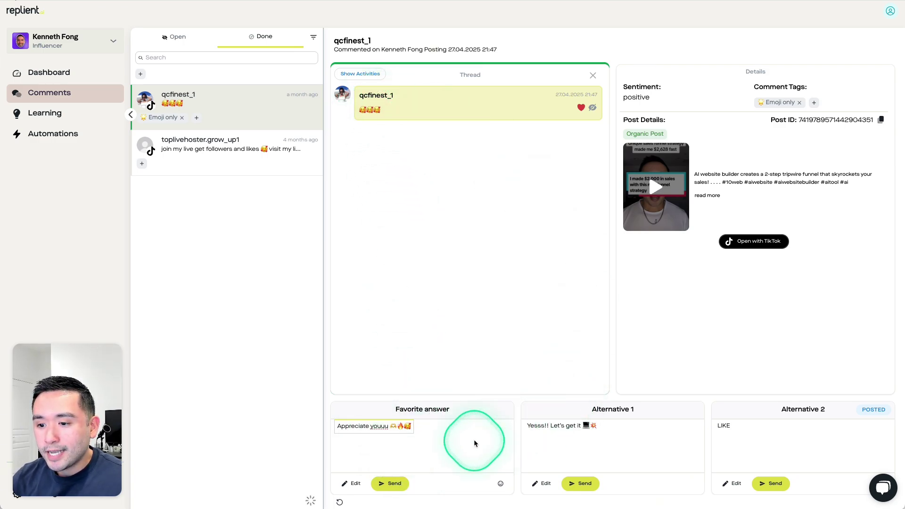
pyautogui.click(392, 484)
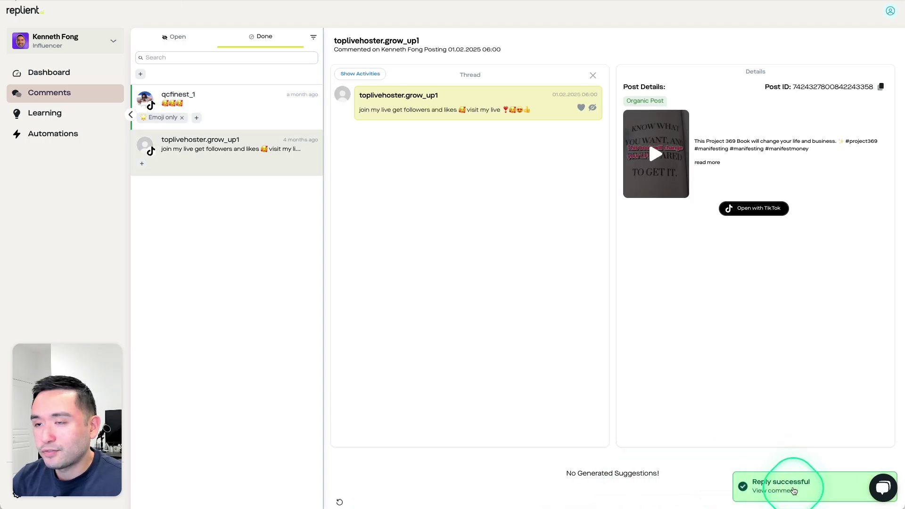
# Step: Confirm the 'Appreciate youuu' reply appears under the emoji comment on TikTok
pyautogui.click(778, 488)
pyautogui.scroll(-2, 284, 203)
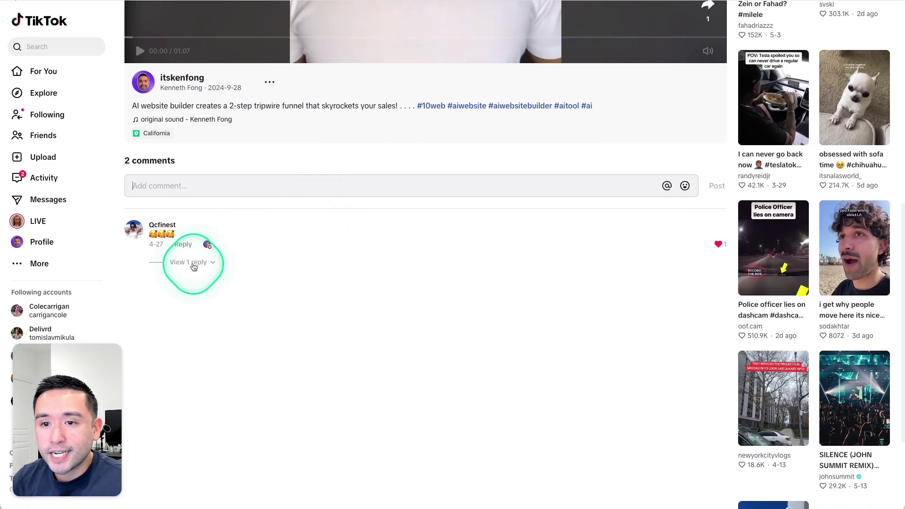
pyautogui.click(193, 264)
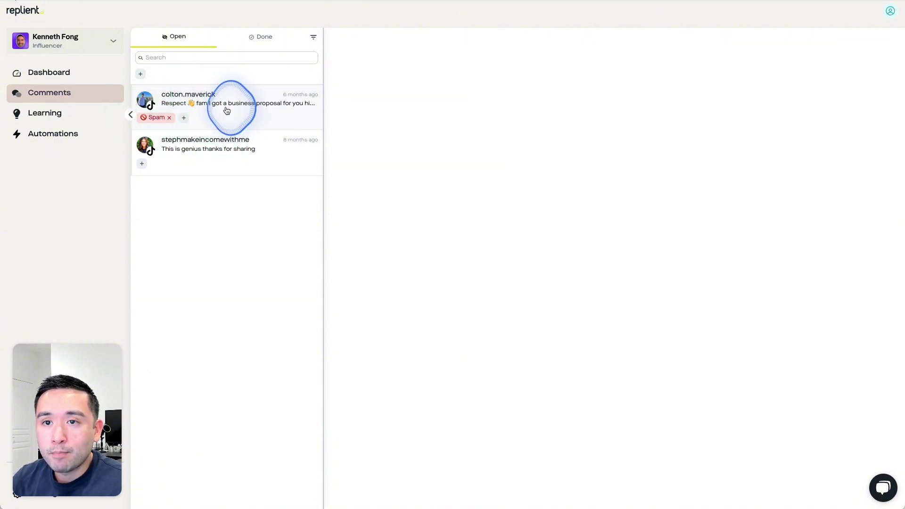
# Step: Mark the business-proposal spam comment and the 'This is genius' comment as done
pyautogui.click(226, 111)
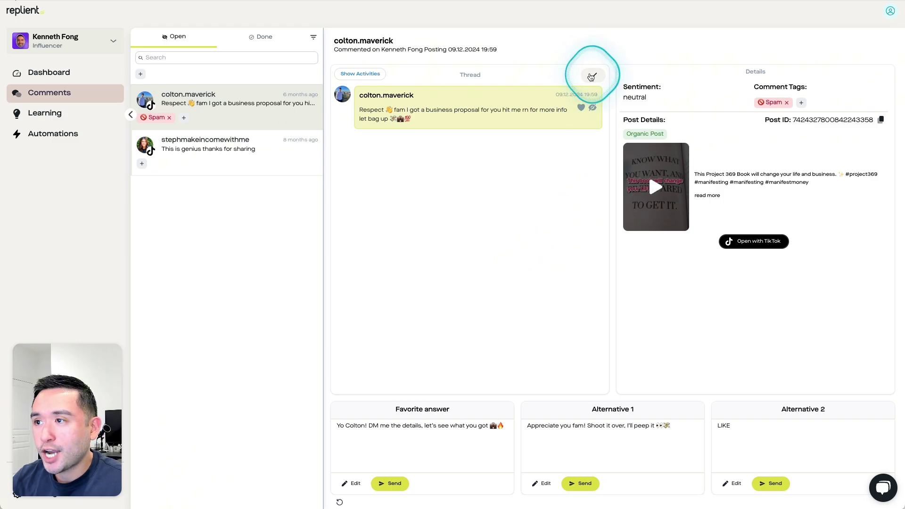
pyautogui.click(590, 77)
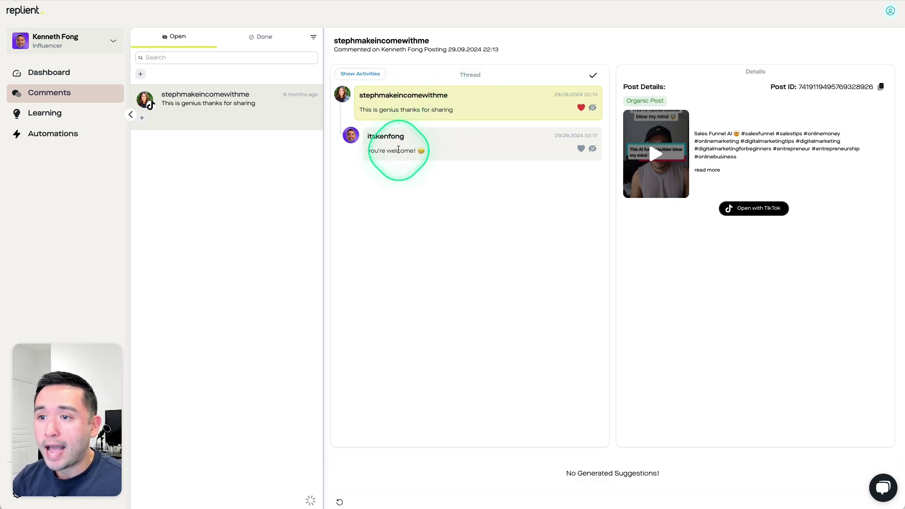
pyautogui.moveTo(375, 151); pyautogui.dragTo(426, 149)
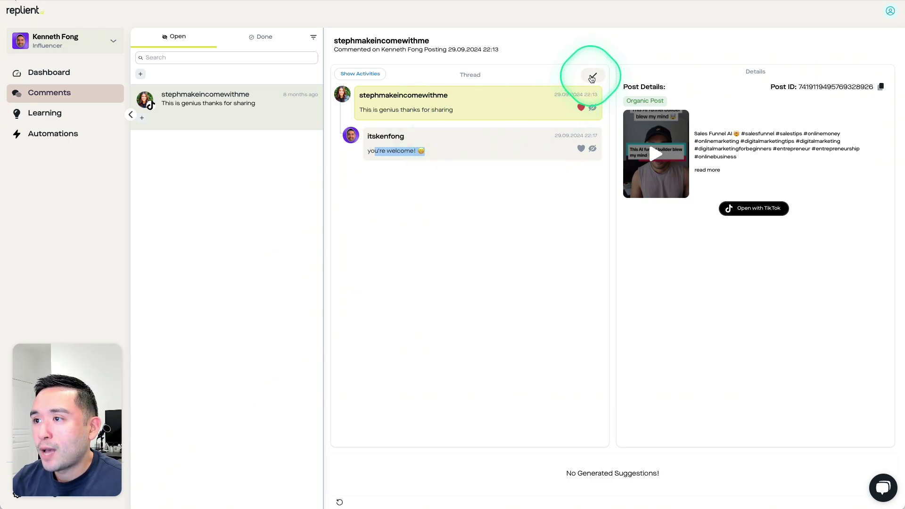
pyautogui.click(592, 77)
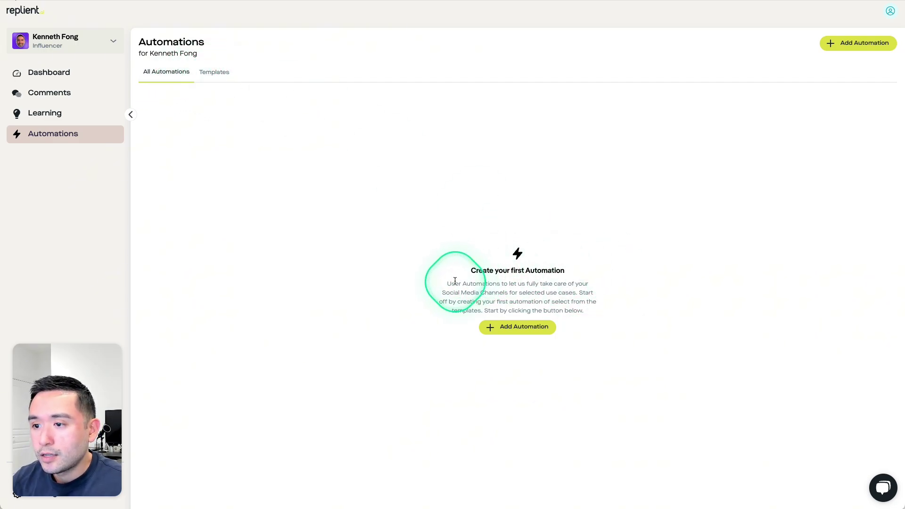
# Step: Create a new automation from the Automations page
pyautogui.moveTo(448, 283); pyautogui.dragTo(579, 290)
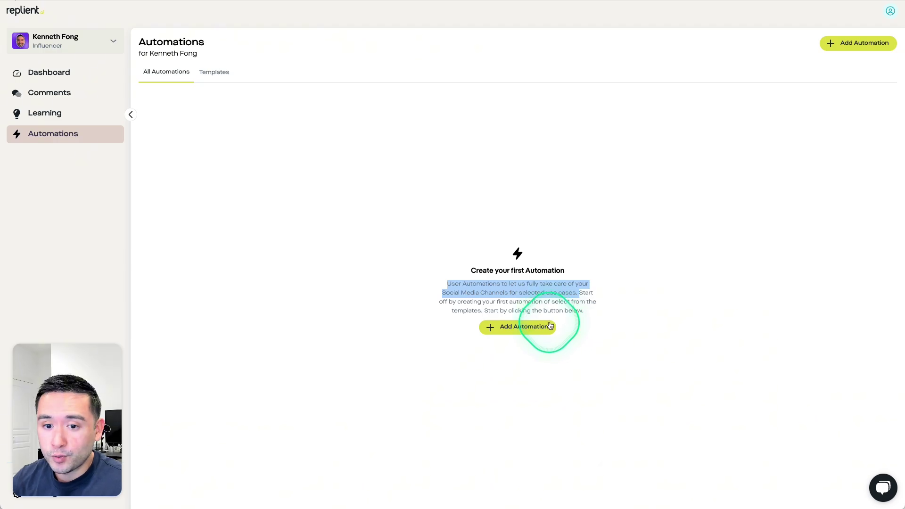
pyautogui.click(512, 332)
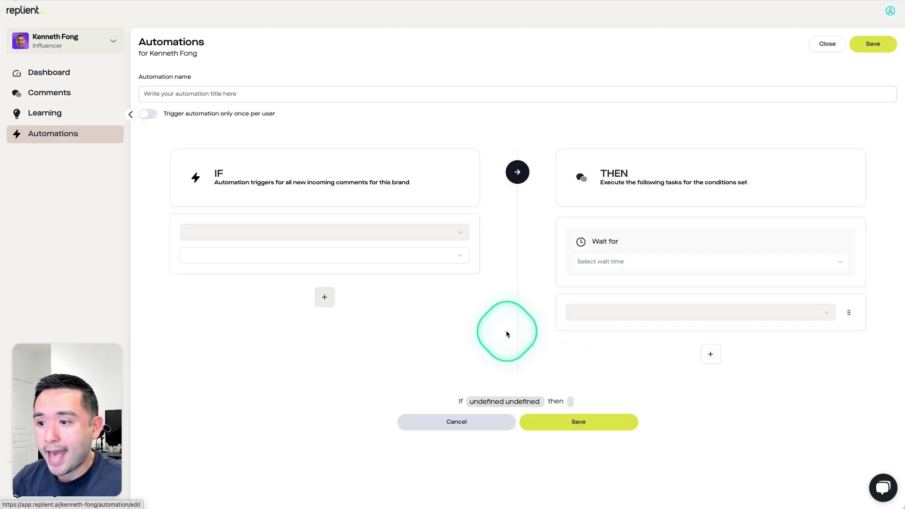
# Step: Name the automation 'Negative Comment', leaving the once-per-user trigger off
pyautogui.click(187, 93)
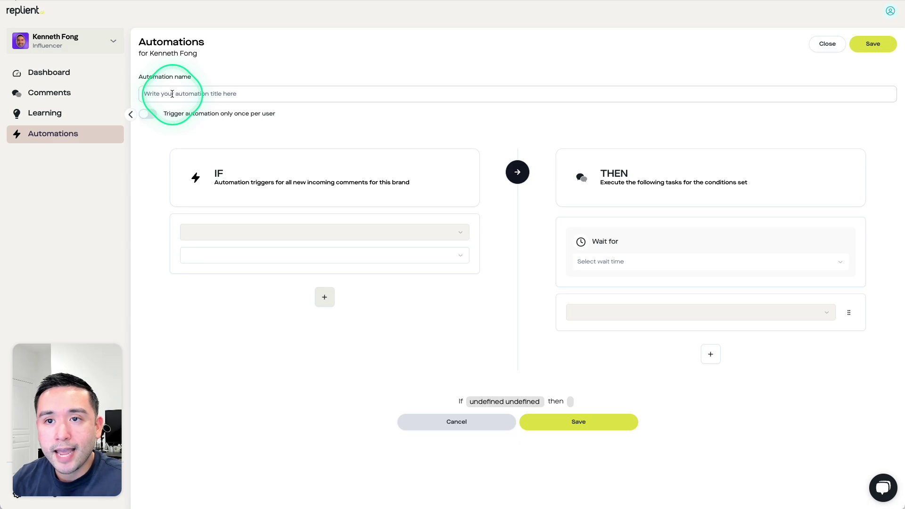
pyautogui.click(172, 93)
pyautogui.write('Negative Comment')
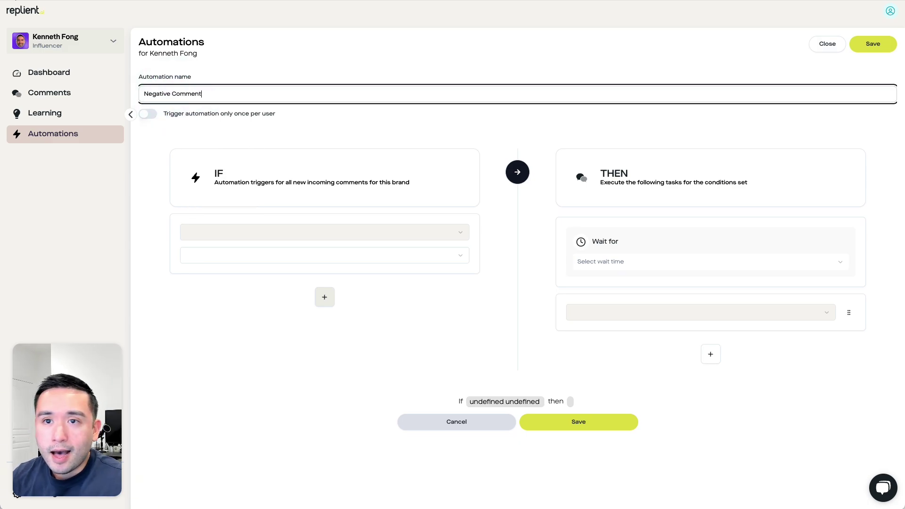
pyautogui.click(146, 116)
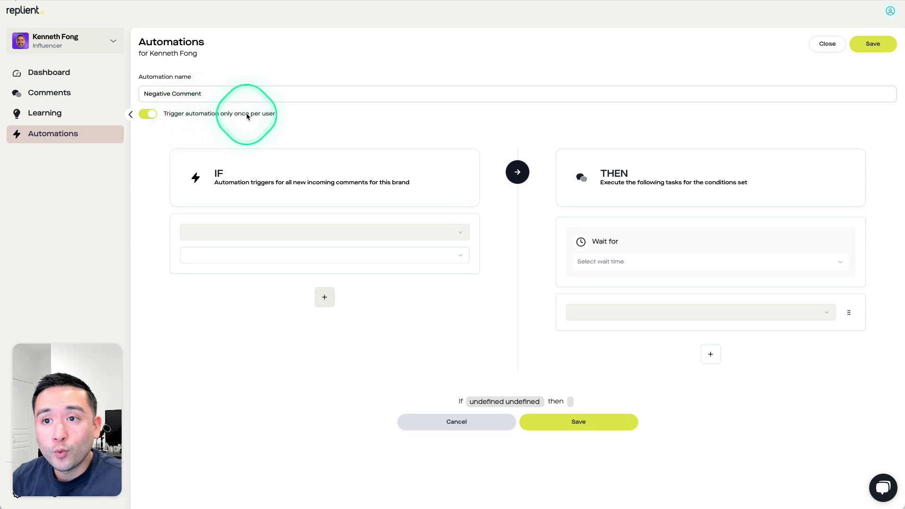
pyautogui.click(152, 115)
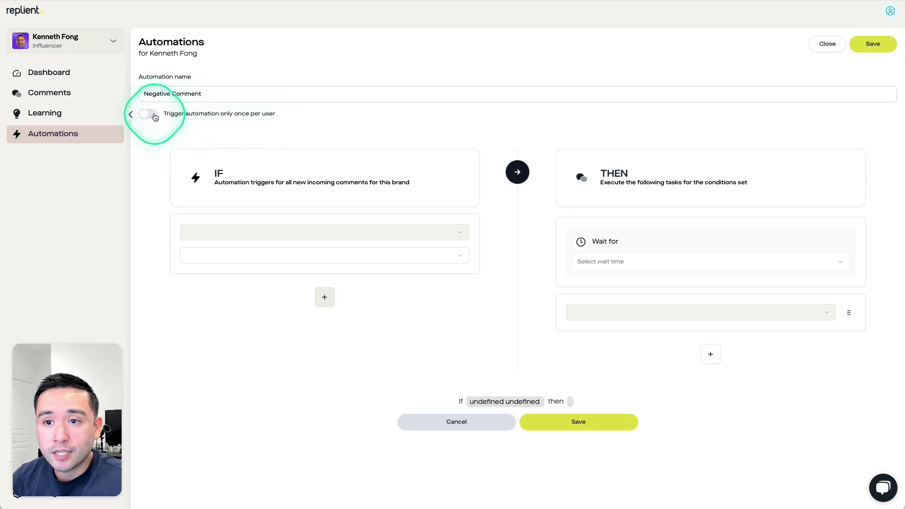
# Step: Set the IF trigger to Sentiment is one of Negative
pyautogui.click(258, 232)
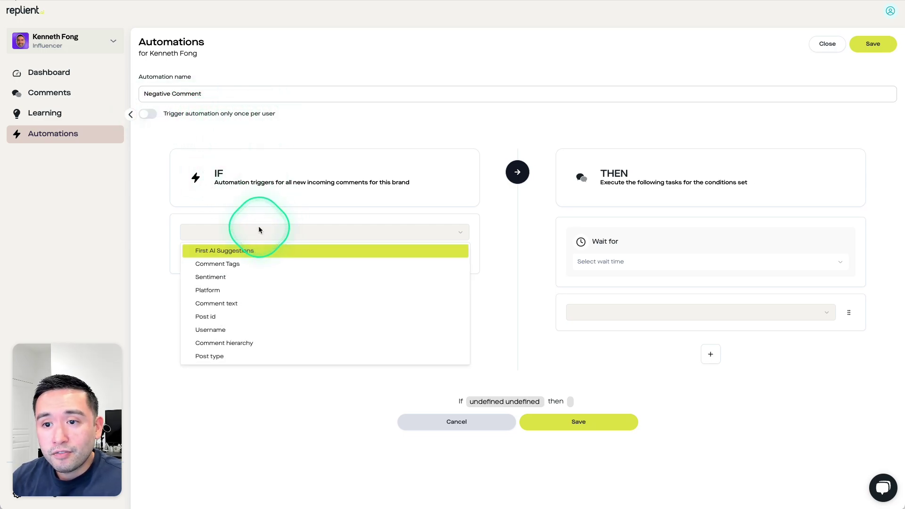
pyautogui.click(236, 253)
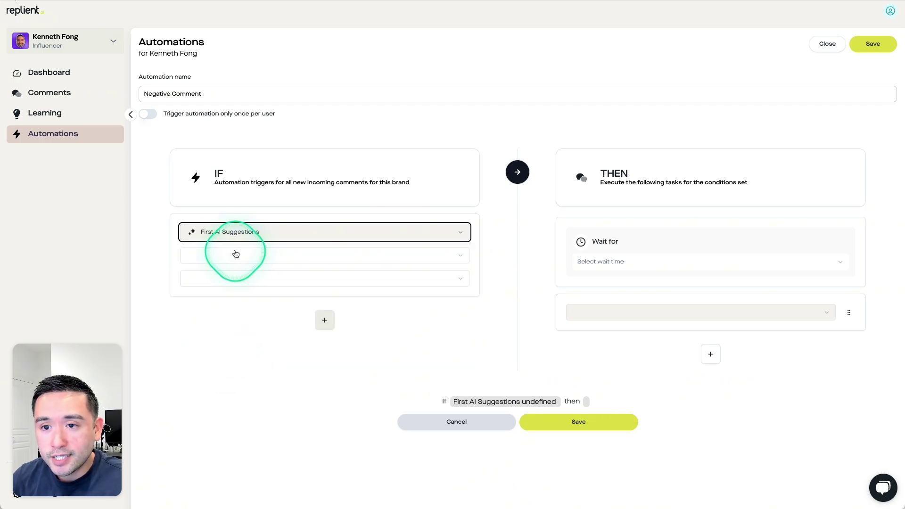
pyautogui.click(236, 232)
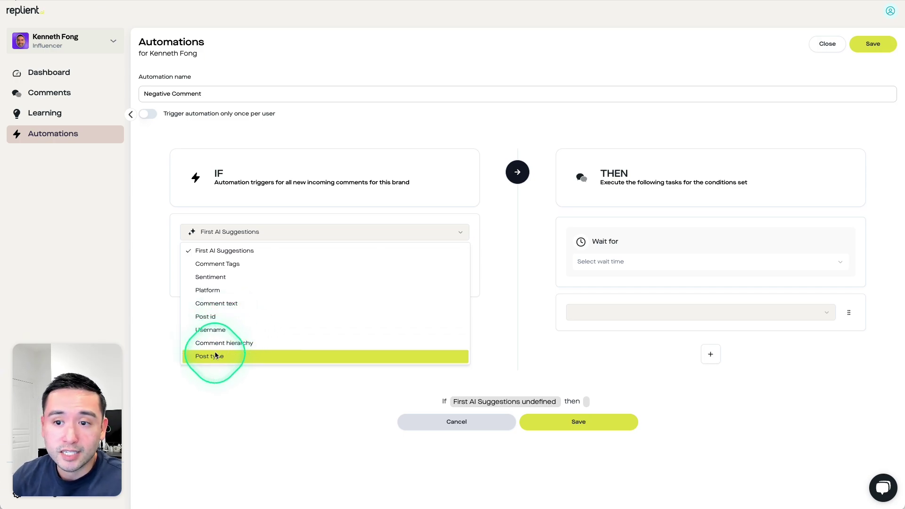
pyautogui.click(221, 278)
pyautogui.click(218, 257)
pyautogui.click(216, 273)
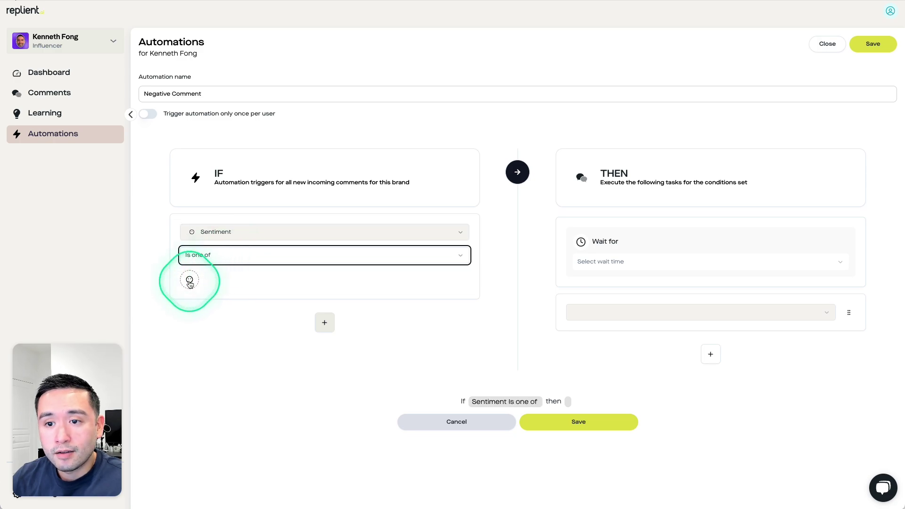
pyautogui.click(189, 281)
pyautogui.click(191, 318)
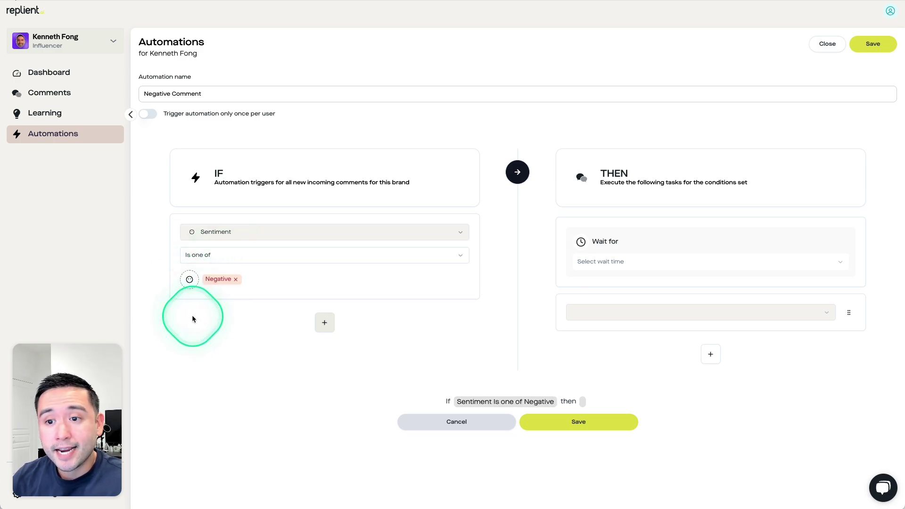
# Step: Make the automation wait 1 minute, then send an email notification, and save it
pyautogui.moveTo(611, 183); pyautogui.dragTo(758, 182)
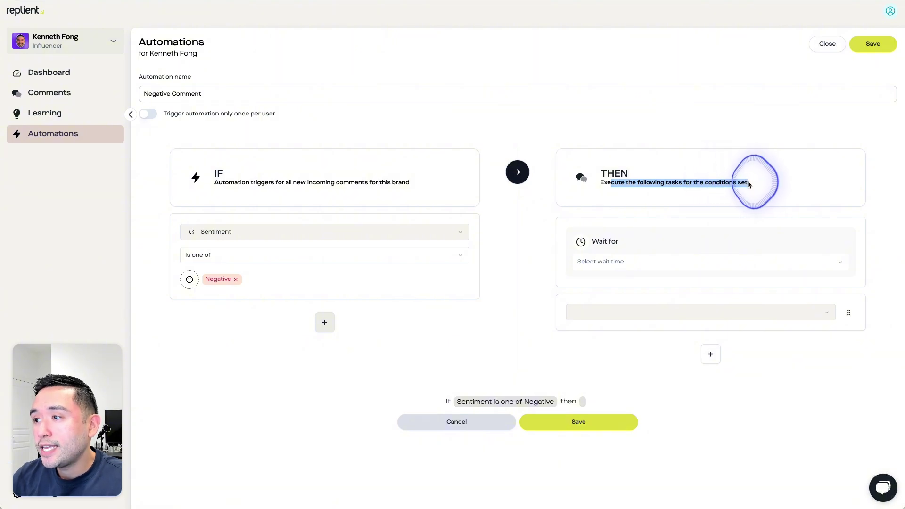
pyautogui.click(711, 182)
pyautogui.click(623, 272)
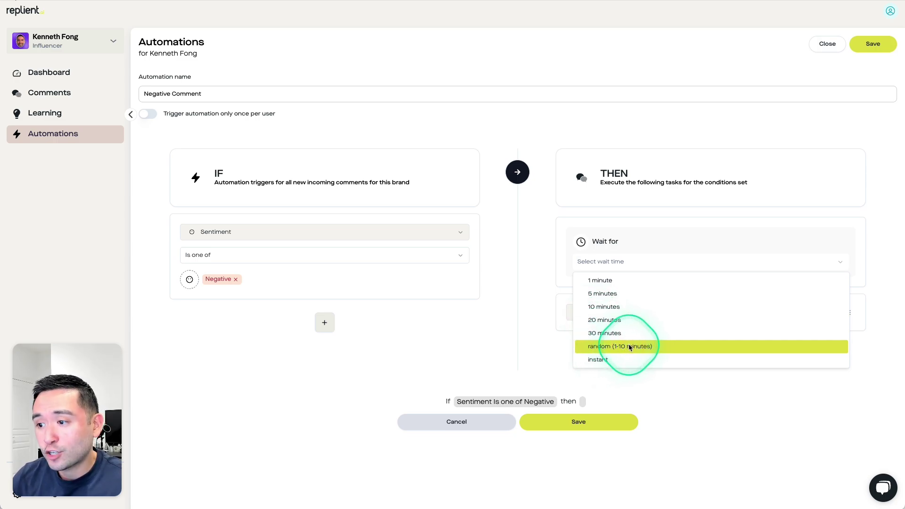
pyautogui.click(599, 281)
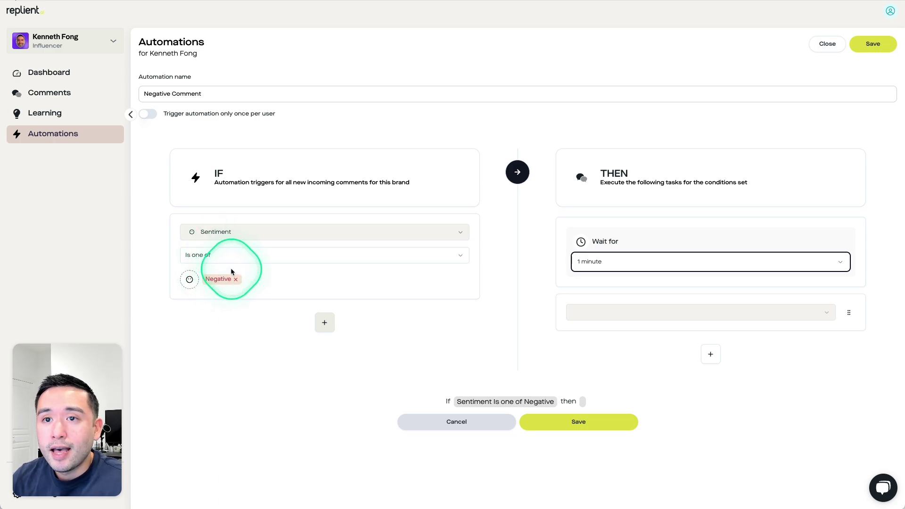
pyautogui.click(613, 312)
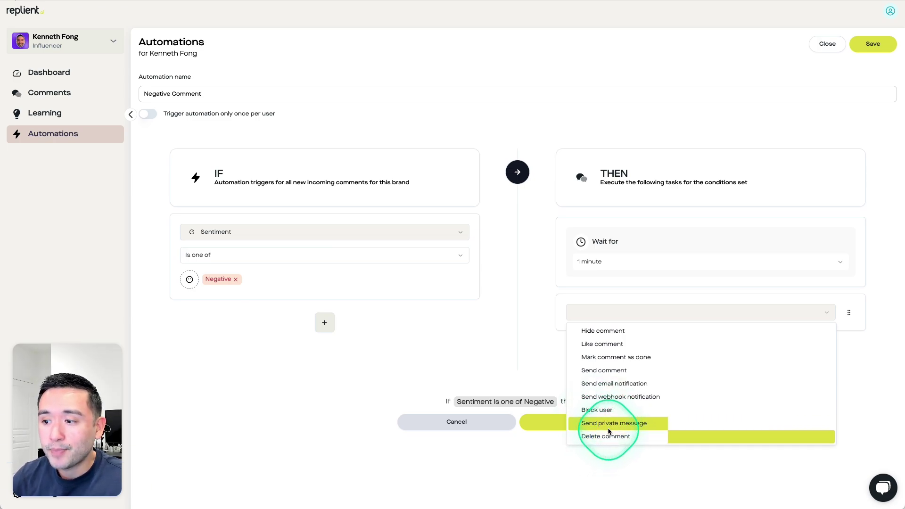
pyautogui.click(614, 384)
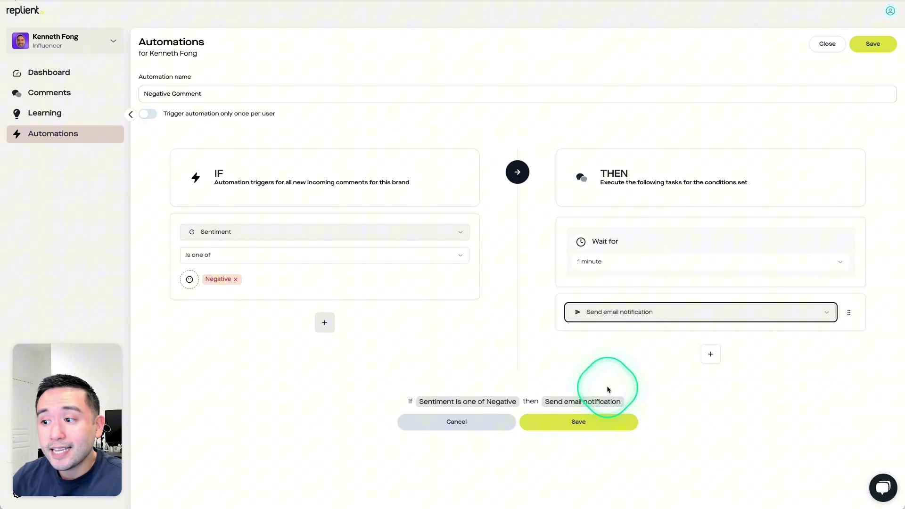
pyautogui.click(573, 422)
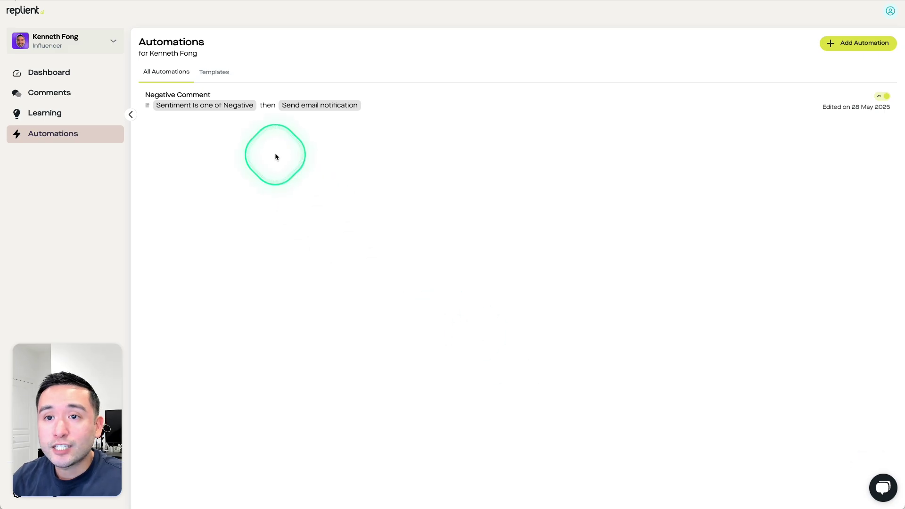
pyautogui.click(212, 80)
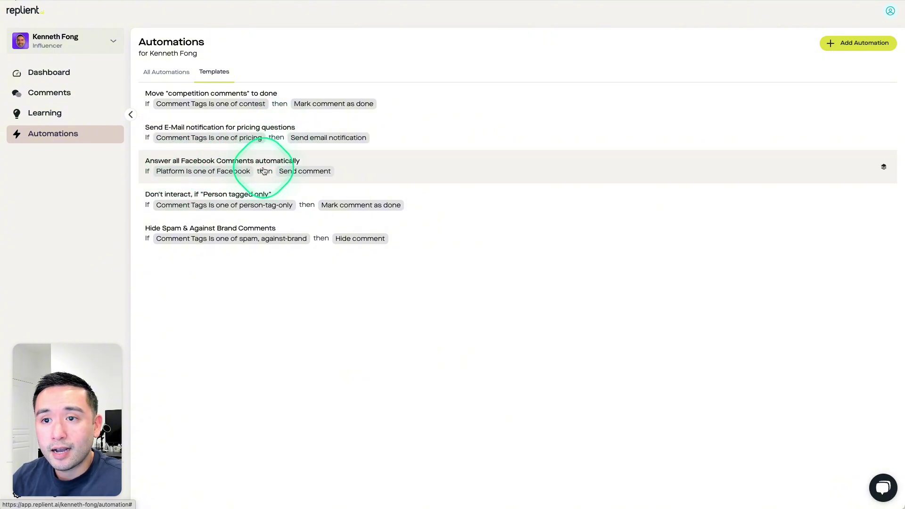
pyautogui.click(178, 74)
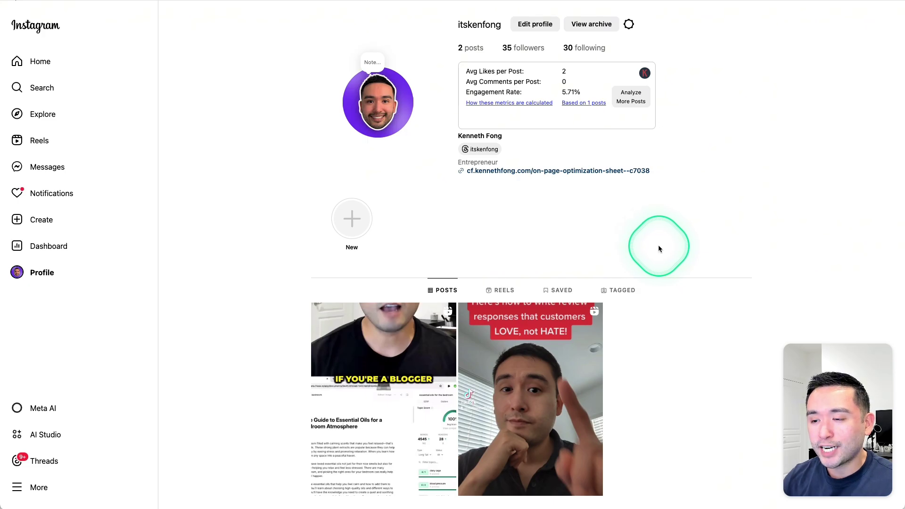
# Step: Post the comment 'I don't like this video. it sucks.' on the AI blogging tool video
pyautogui.scroll(-2, 658, 245)
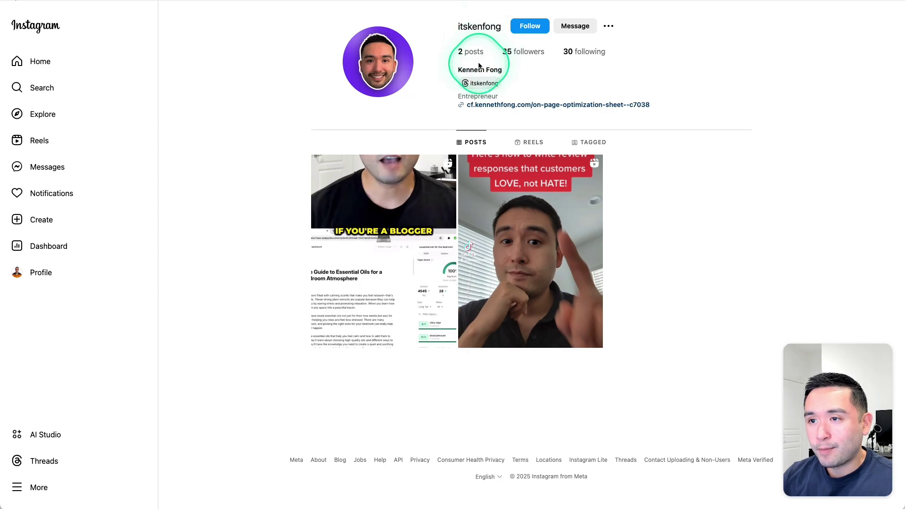
pyautogui.click(382, 217)
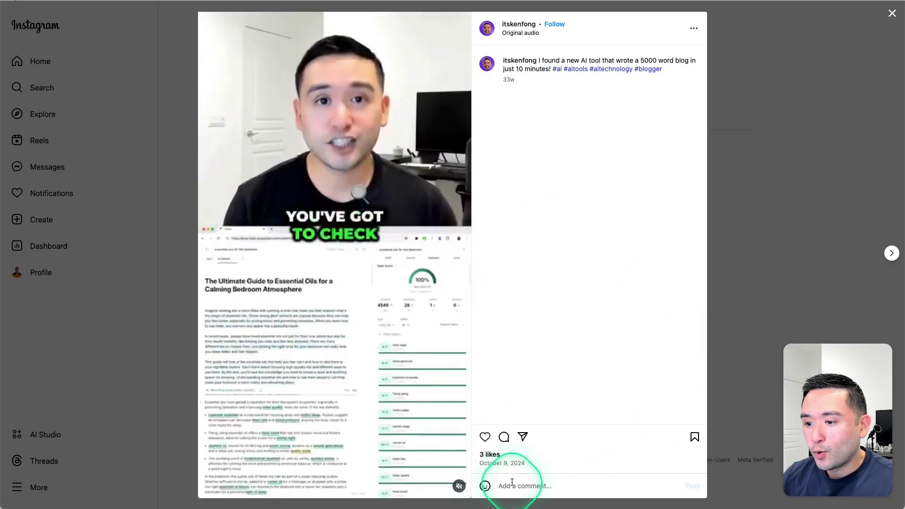
pyautogui.click(513, 483)
pyautogui.write("I don't like this video. it suk")
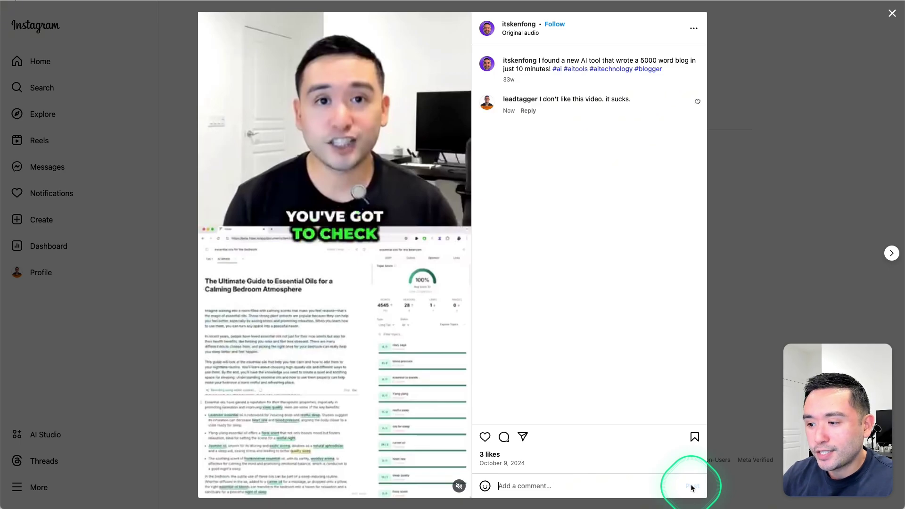
pyautogui.moveTo(525, 99)
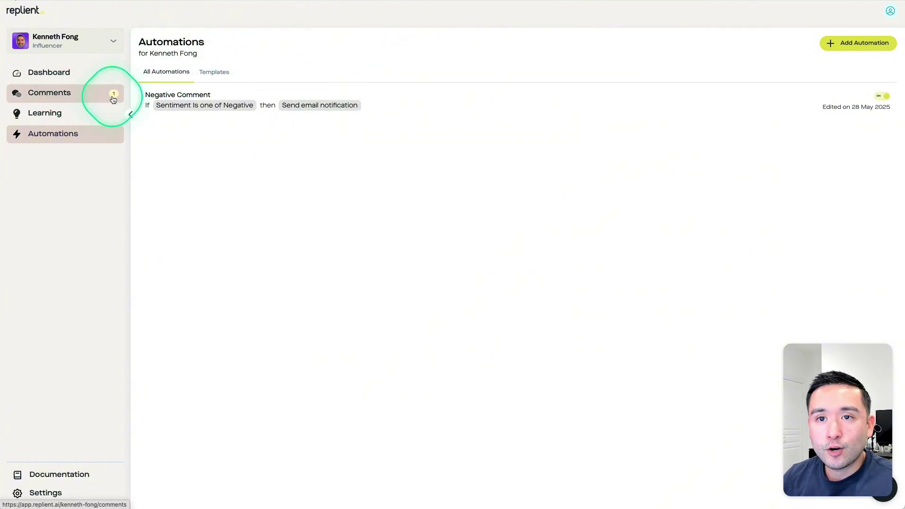
# Step: Show the Open comments list with the email window placed beside it
pyautogui.click(68, 97)
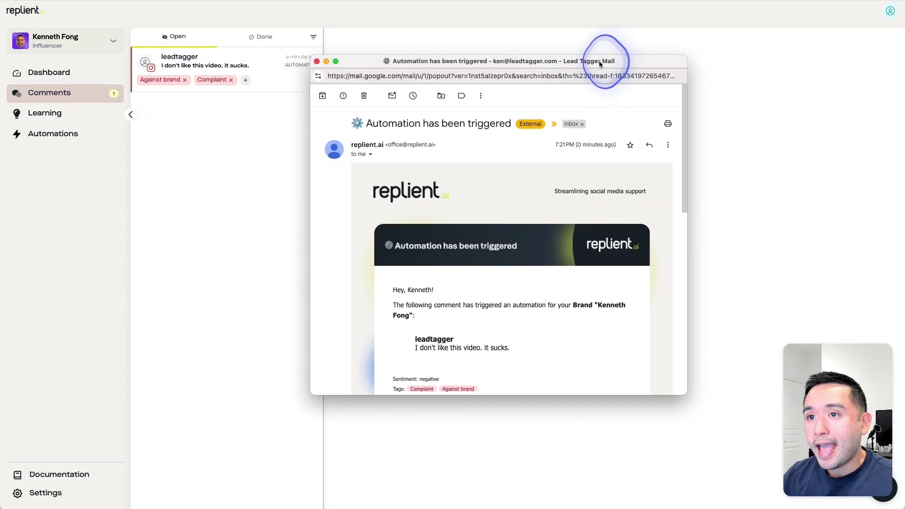
pyautogui.moveTo(606, 61); pyautogui.dragTo(614, 40)
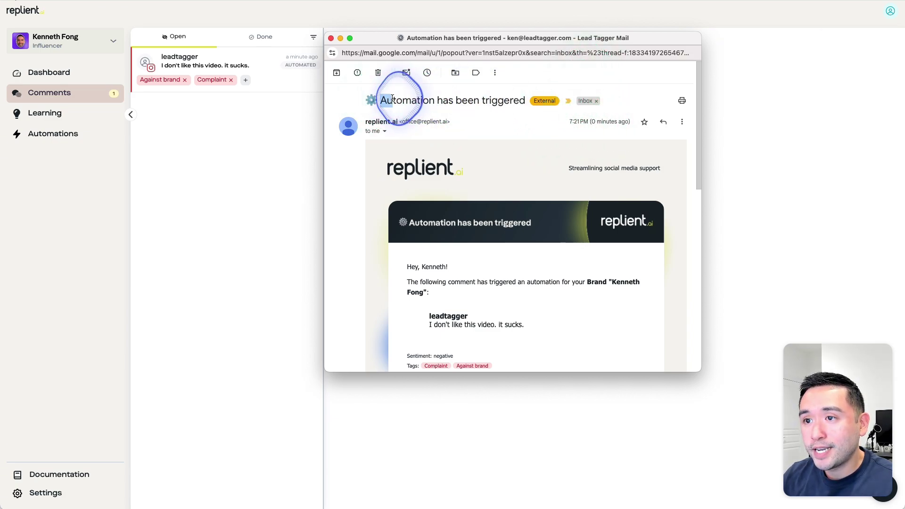
# Step: Read through the 'Automation has been triggered' email about the negative Instagram comment
pyautogui.moveTo(381, 100); pyautogui.dragTo(476, 98)
pyautogui.scroll(-3, 477, 99)
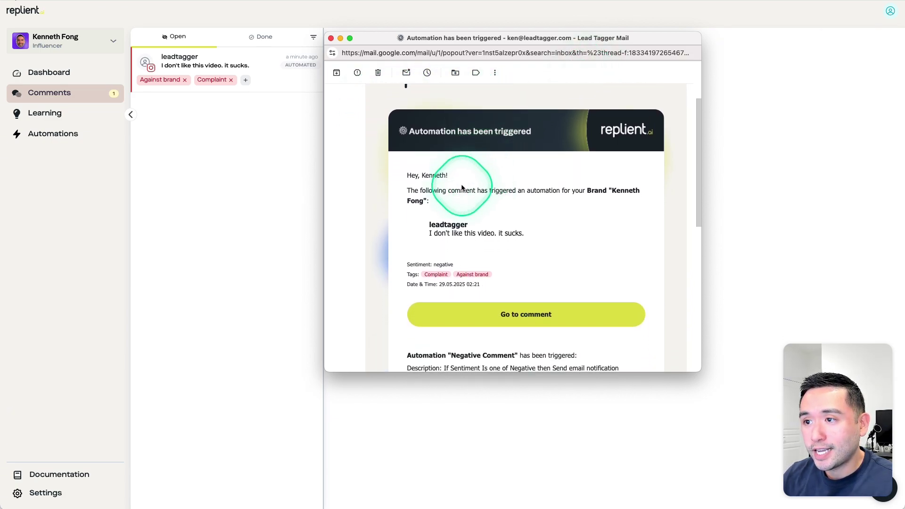
pyautogui.moveTo(420, 190); pyautogui.dragTo(584, 190)
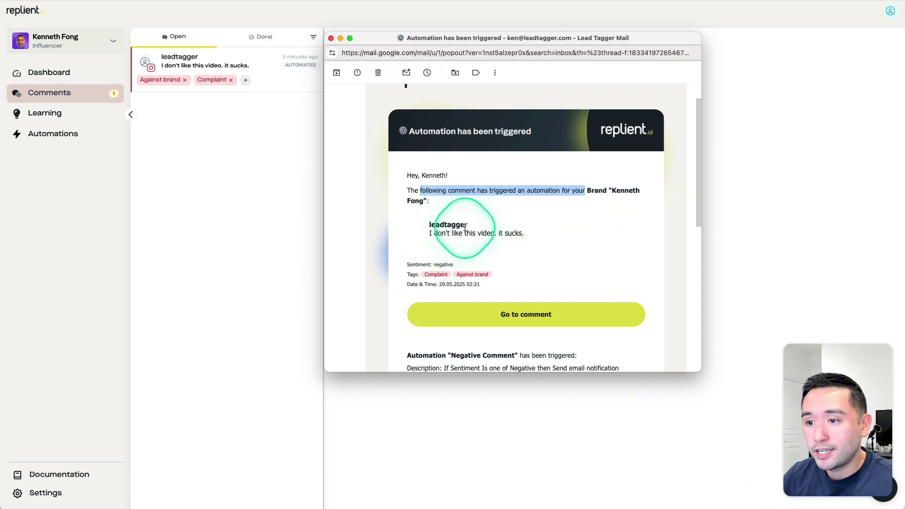
pyautogui.click(465, 227)
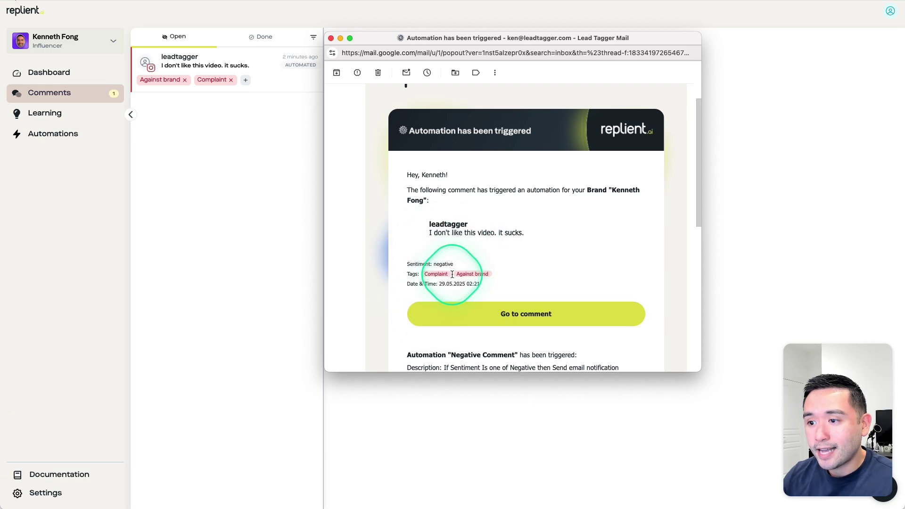
pyautogui.scroll(-2, 452, 274)
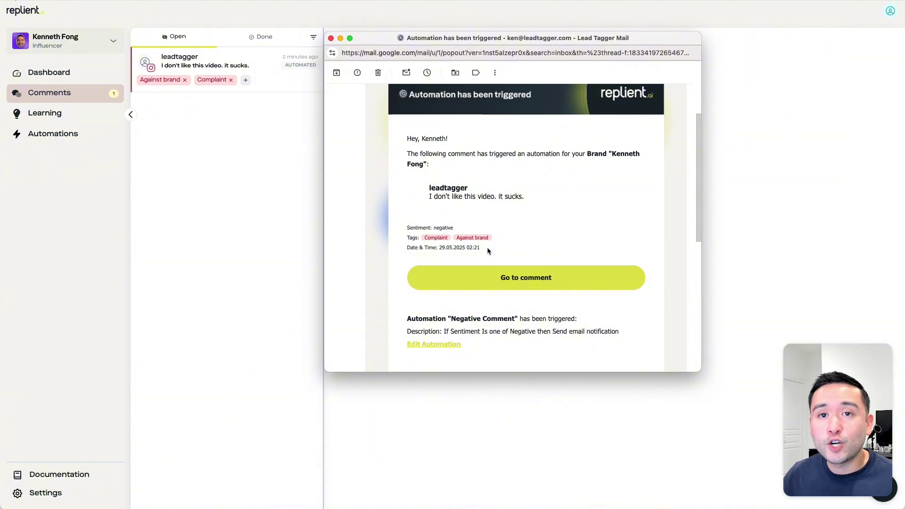
# Step: Answer the flagged negative comment with the Alternative 1 reply, then list the Done comments
pyautogui.click(516, 277)
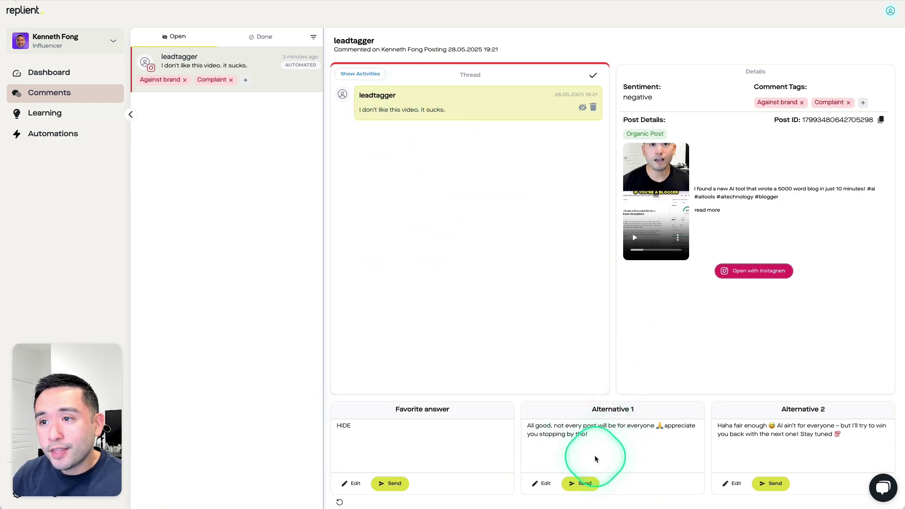
pyautogui.click(581, 484)
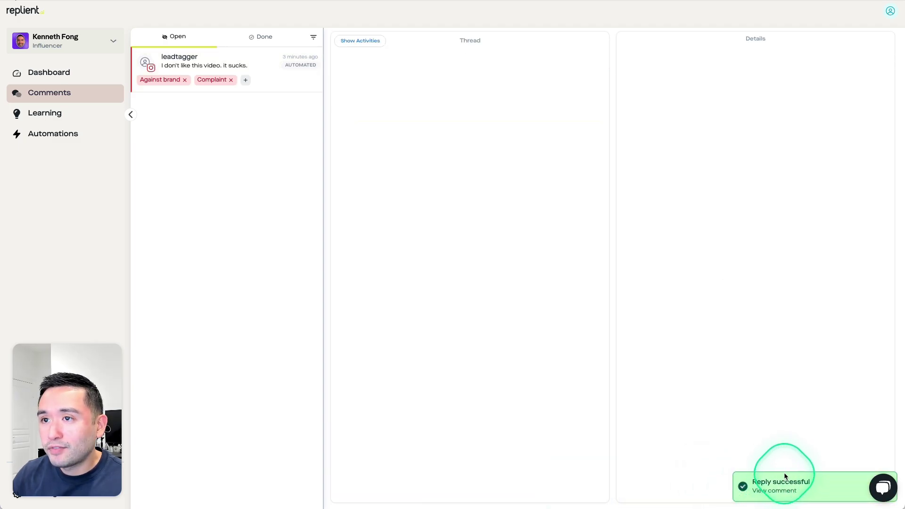
pyautogui.click(258, 39)
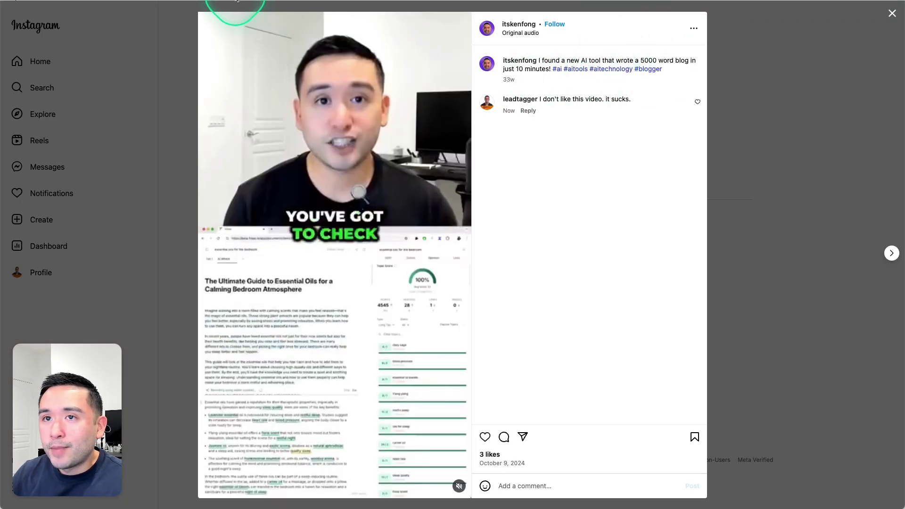
# Step: Open the Instagram post on its own page and expand the single reply under the negative comment
pyautogui.click(46, 1)
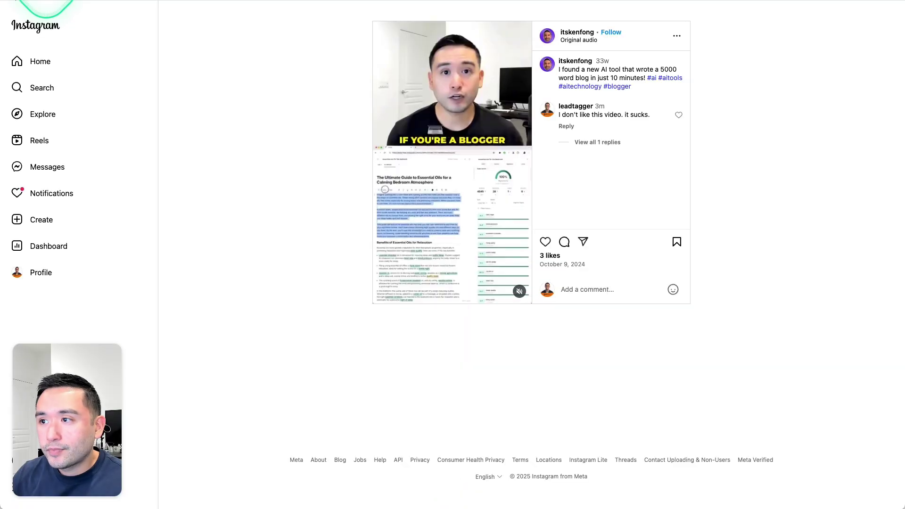
pyautogui.click(598, 142)
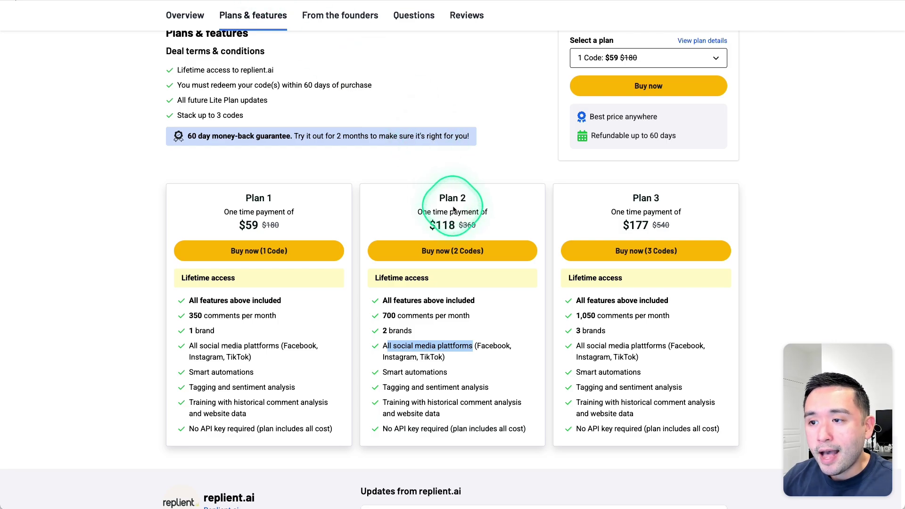
# Step: Highlight Plan 2 and its 2-brand allowance on AppSumo, then return to replient.ai's brand settings
pyautogui.moveTo(438, 199); pyautogui.dragTo(463, 208)
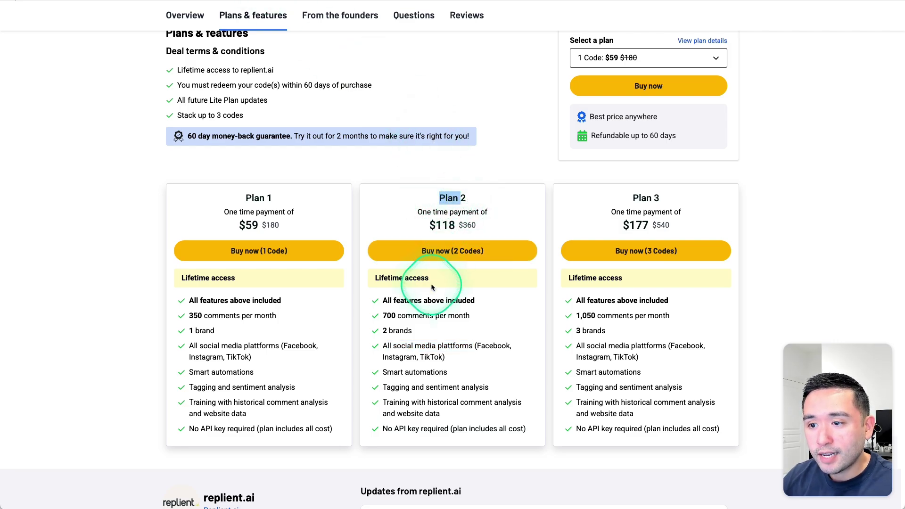
pyautogui.moveTo(405, 330); pyautogui.dragTo(384, 329)
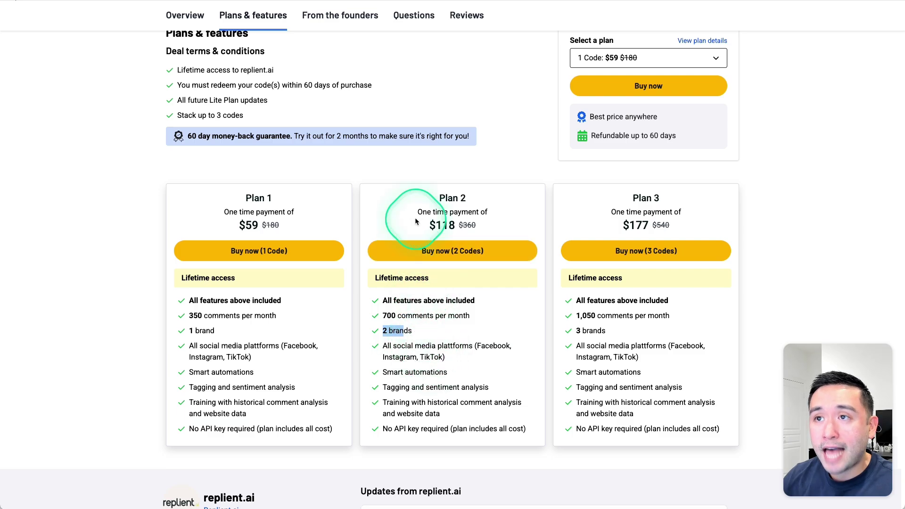
pyautogui.click(377, 1)
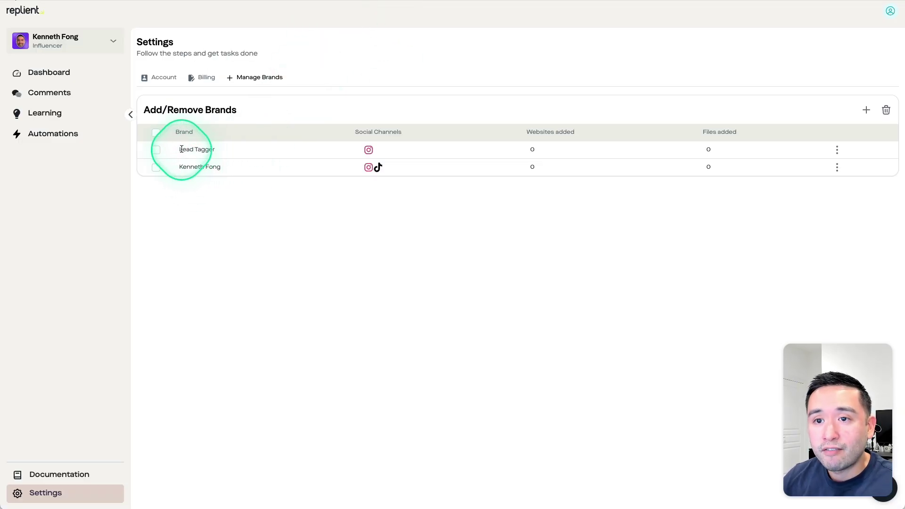
# Step: In Manage Brands, use the Lead Tagger row's options menu to reach its Learning page
pyautogui.moveTo(180, 149); pyautogui.dragTo(216, 147)
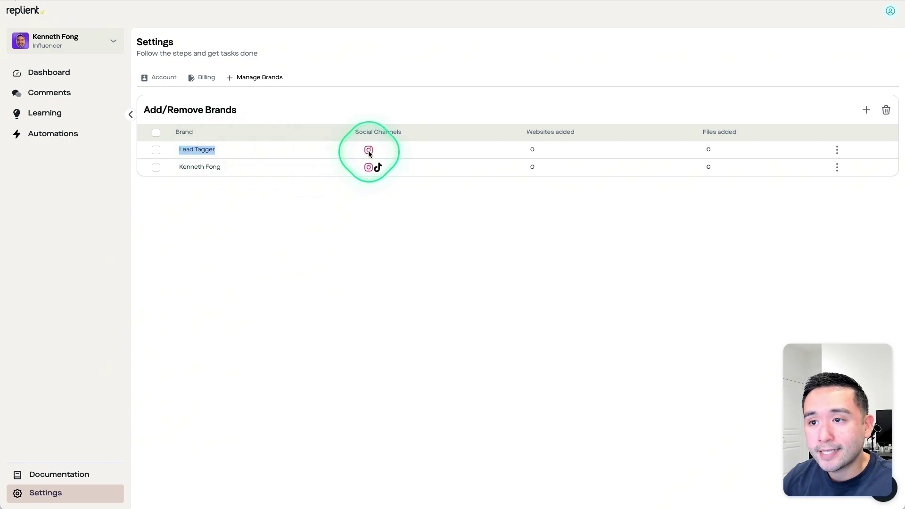
pyautogui.click(221, 172)
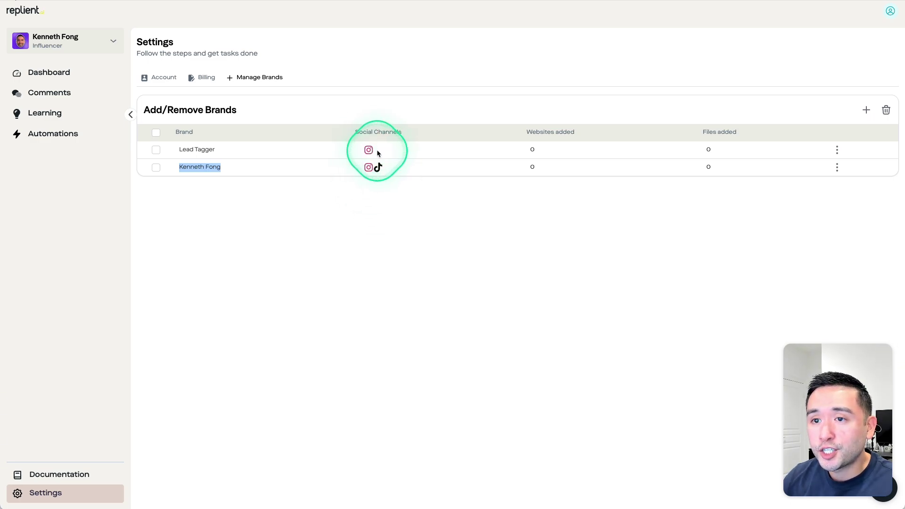
pyautogui.click(223, 151)
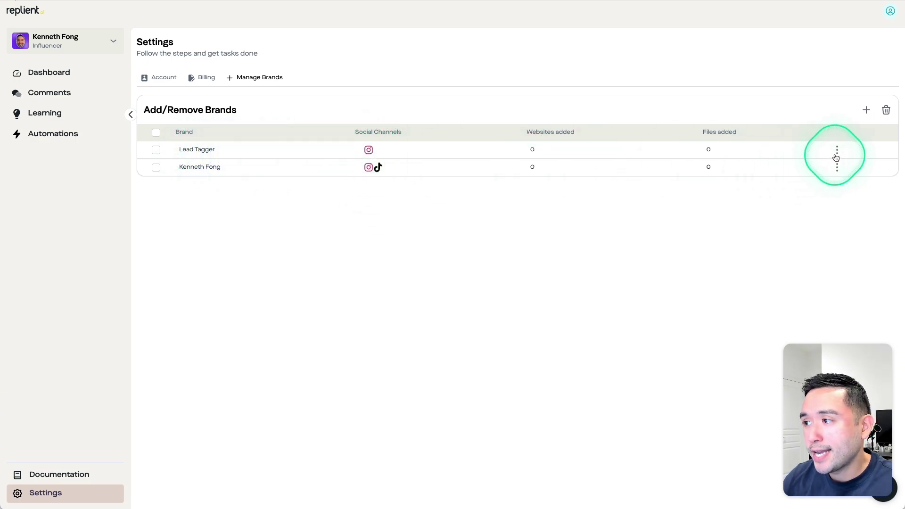
pyautogui.click(836, 153)
pyautogui.click(839, 173)
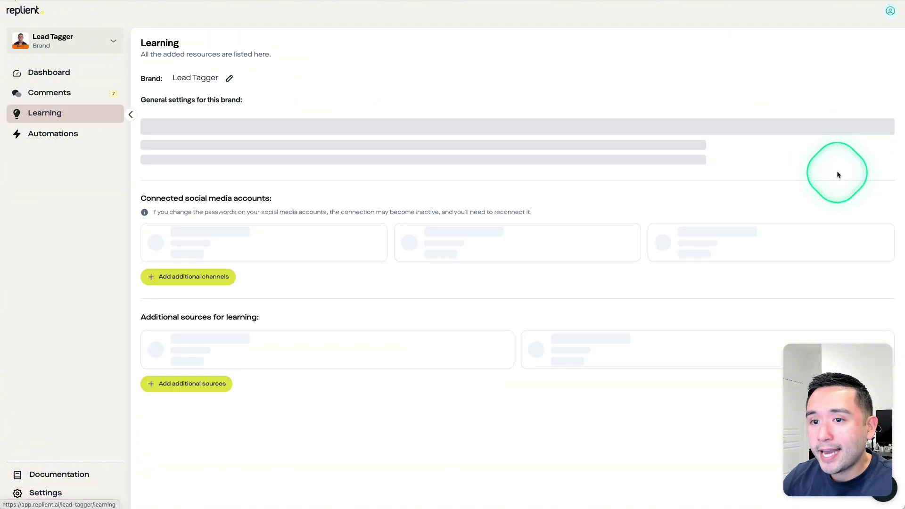
pyautogui.click(165, 271)
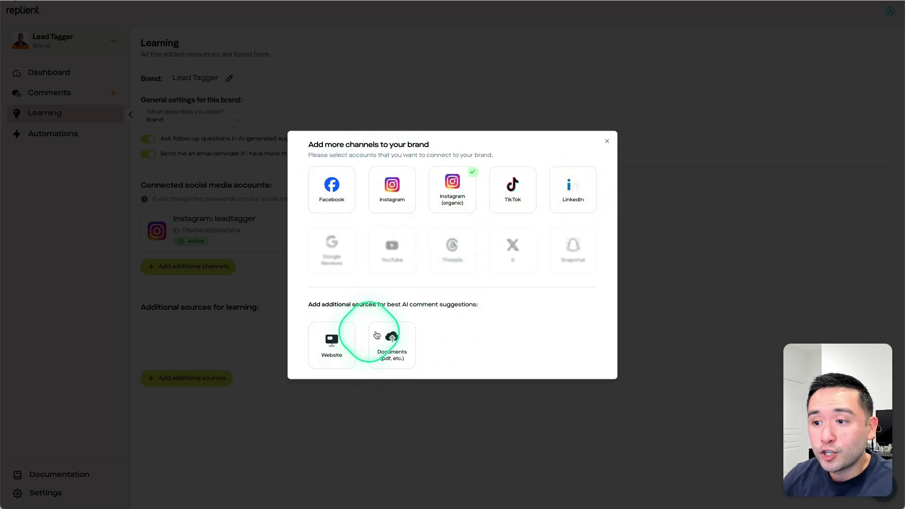
pyautogui.moveTo(380, 305); pyautogui.dragTo(461, 306)
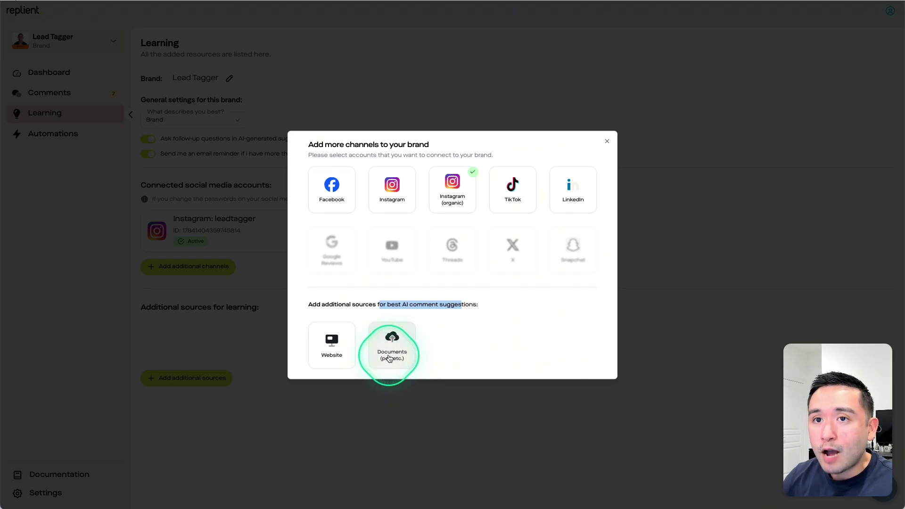
pyautogui.click(328, 351)
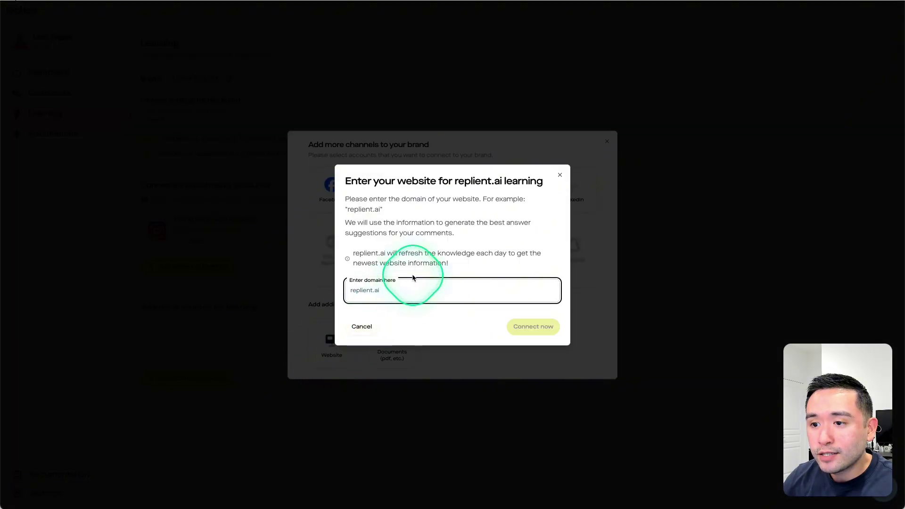
pyautogui.write('https://www.leadtagger.com')
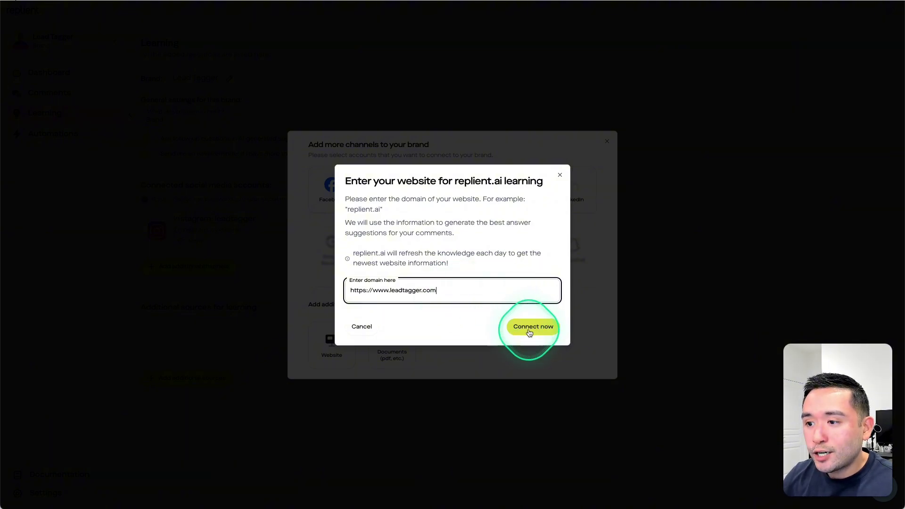
pyautogui.click(532, 327)
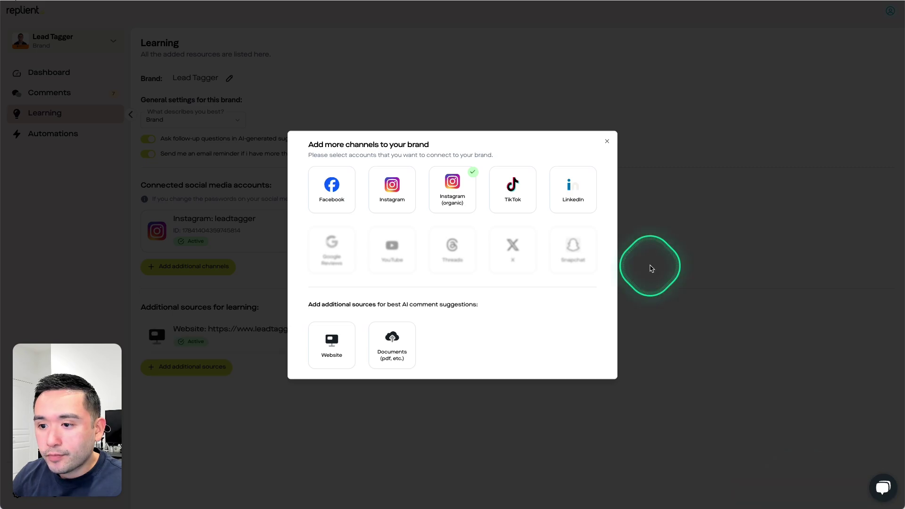
# Step: Upload SEJ-WhitePaper.pdf as a document learning source, leaving follow-up questions enabled
pyautogui.click(391, 351)
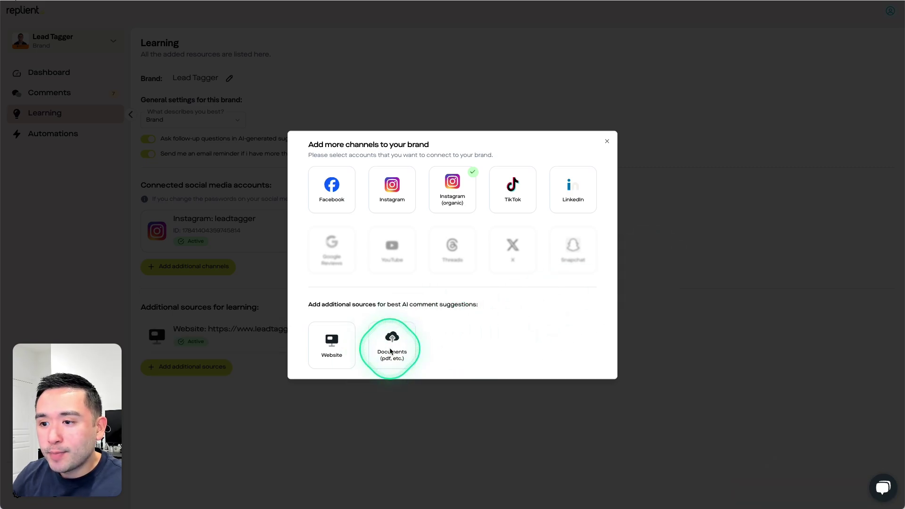
pyautogui.click(391, 351)
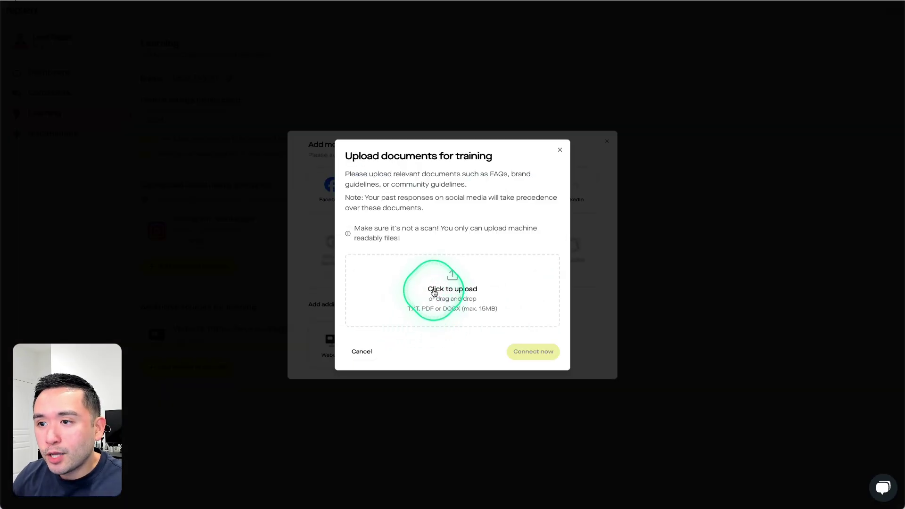
pyautogui.click(434, 293)
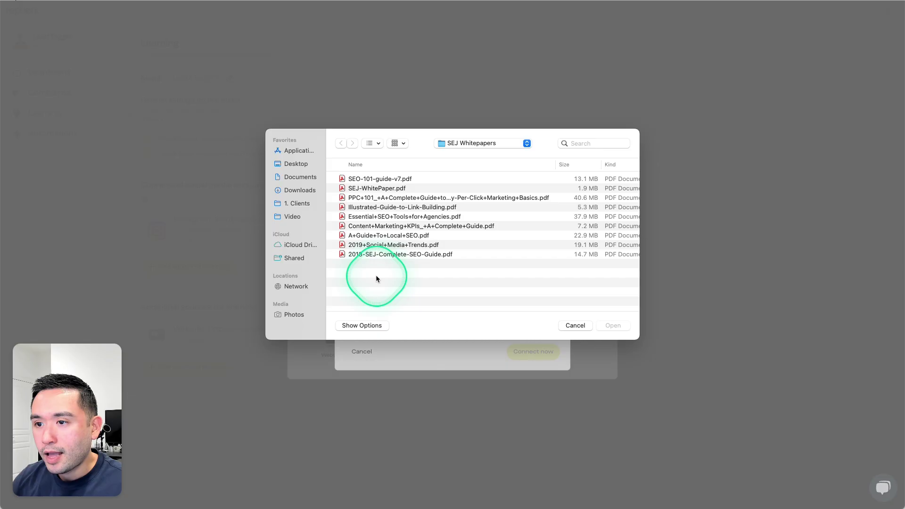
pyautogui.doubleClick(384, 189)
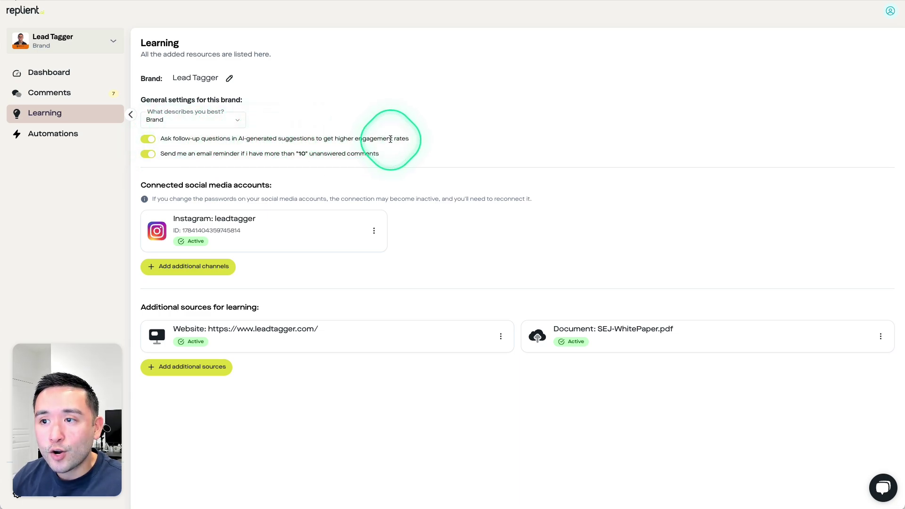
pyautogui.click(150, 140)
pyautogui.click(150, 140)
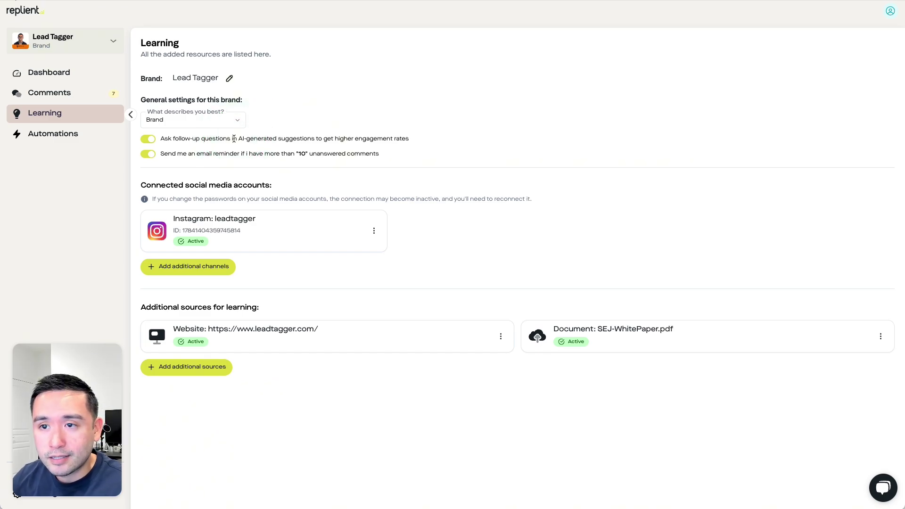
# Step: Review Lead Tagger's gamingexploits comment, then check the influencer brand's empty comment inbox
pyautogui.click(47, 94)
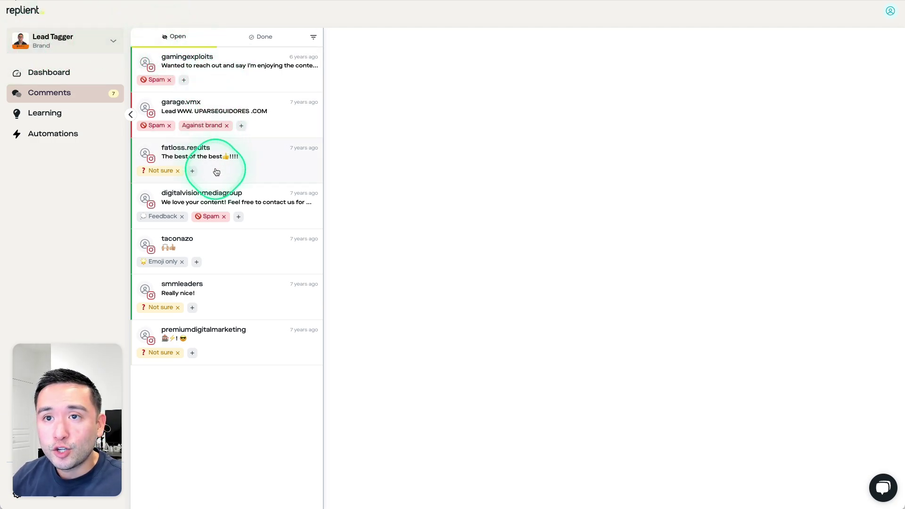
pyautogui.click(238, 63)
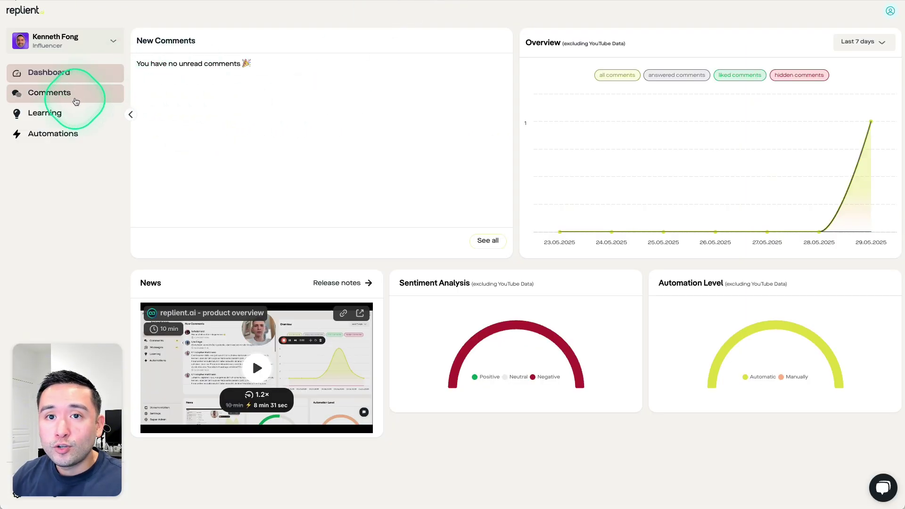
pyautogui.click(72, 93)
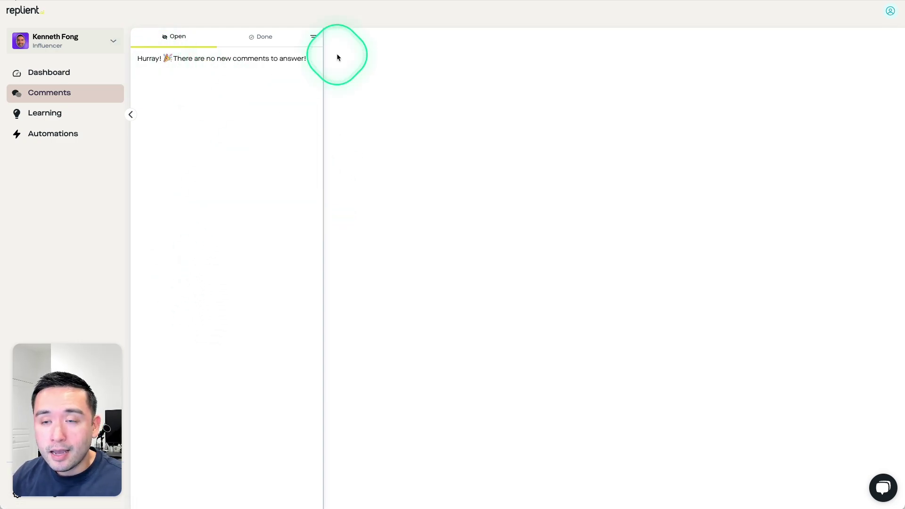
# Step: On AppSumo, highlight the answer that DMs are Pro and Enterprise only, and browse the Q&A
pyautogui.click(330, 4)
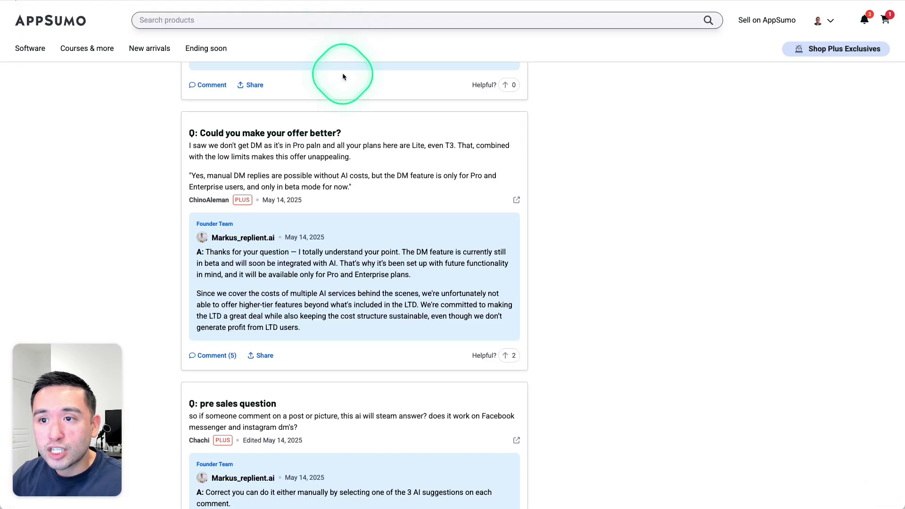
pyautogui.moveTo(416, 252); pyautogui.dragTo(333, 275)
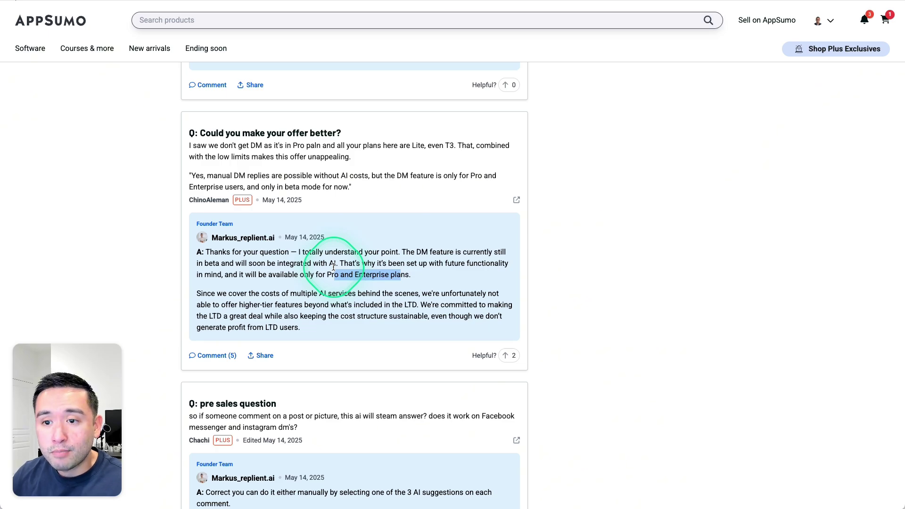
pyautogui.scroll(-15, 333, 267)
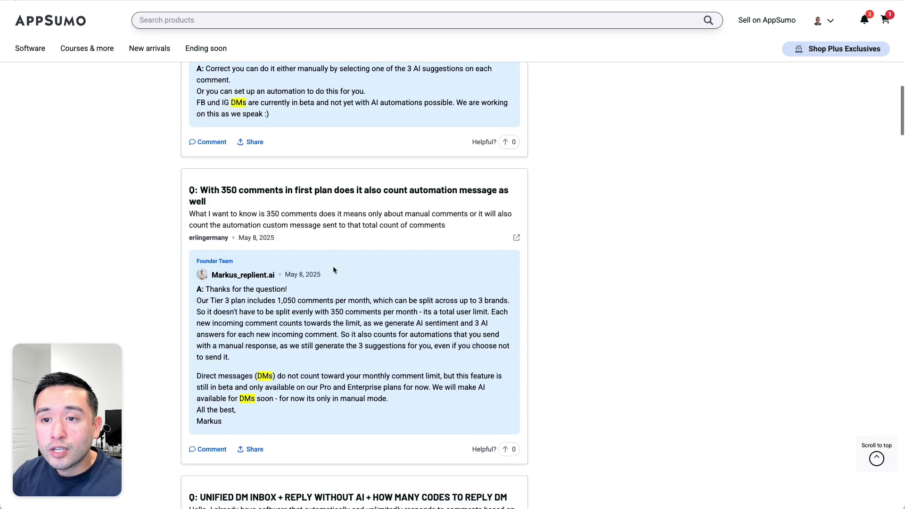
pyautogui.scroll(-4, 334, 267)
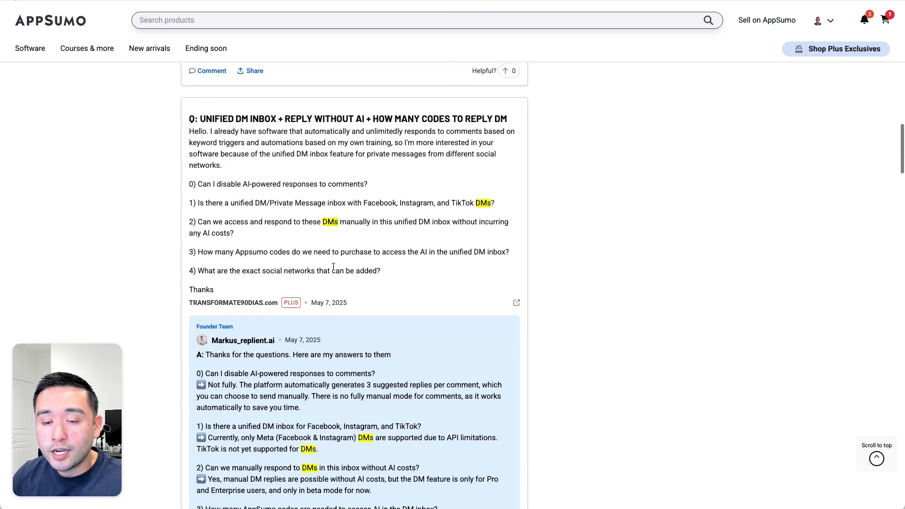
pyautogui.scroll(6, 333, 267)
pyautogui.scroll(2, 333, 267)
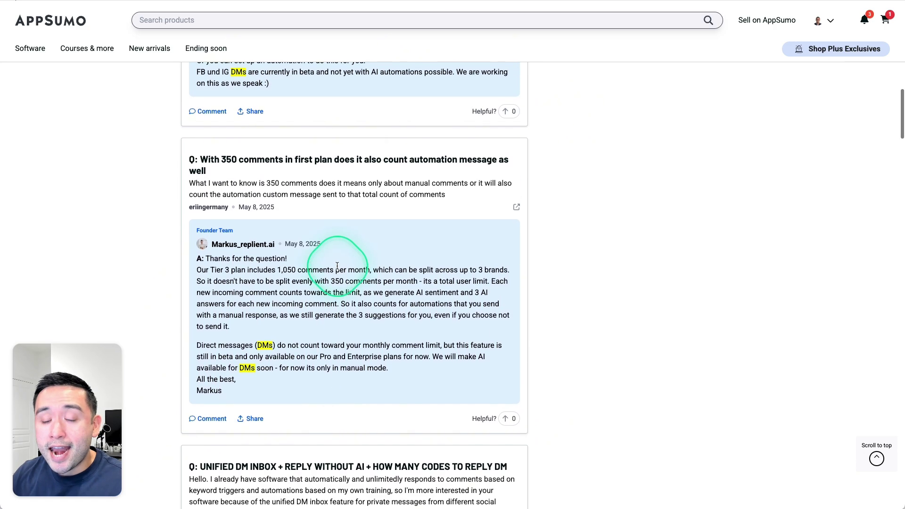
pyautogui.scroll(2, 333, 240)
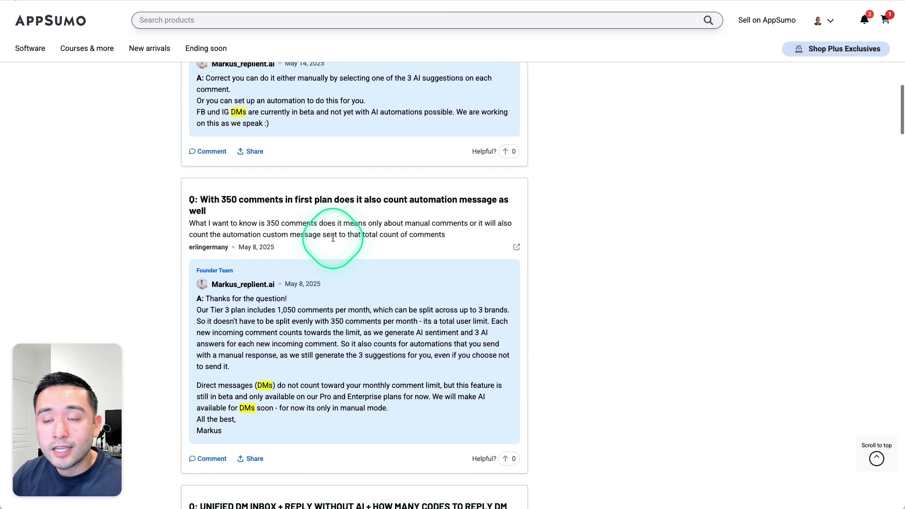
pyautogui.scroll(3, 332, 241)
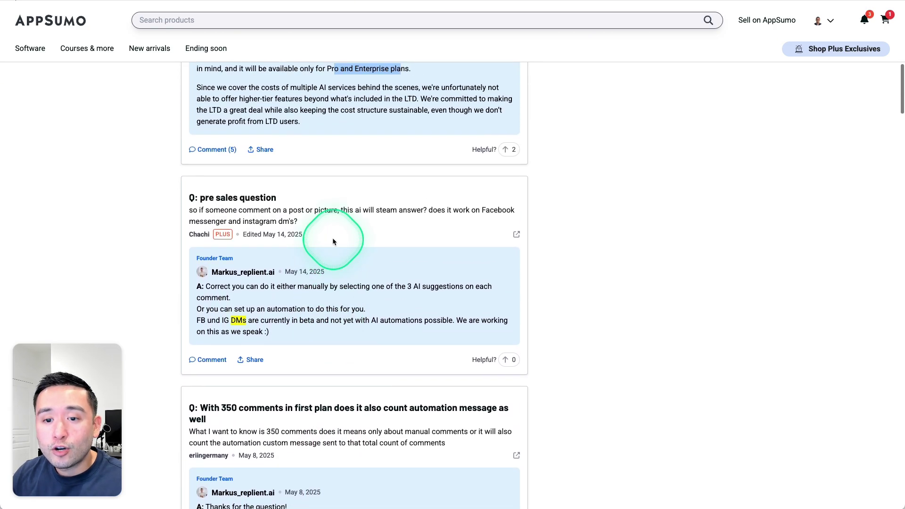
pyautogui.scroll(-2, 333, 239)
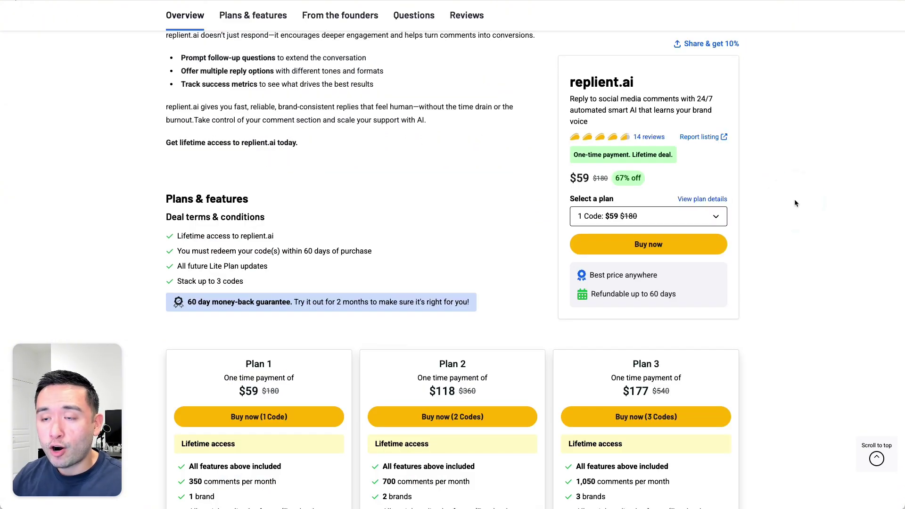
# Step: Scroll the AppSumo deal page down to the Plan 1, Plan 2 and Plan 3 cards
pyautogui.click(794, 202)
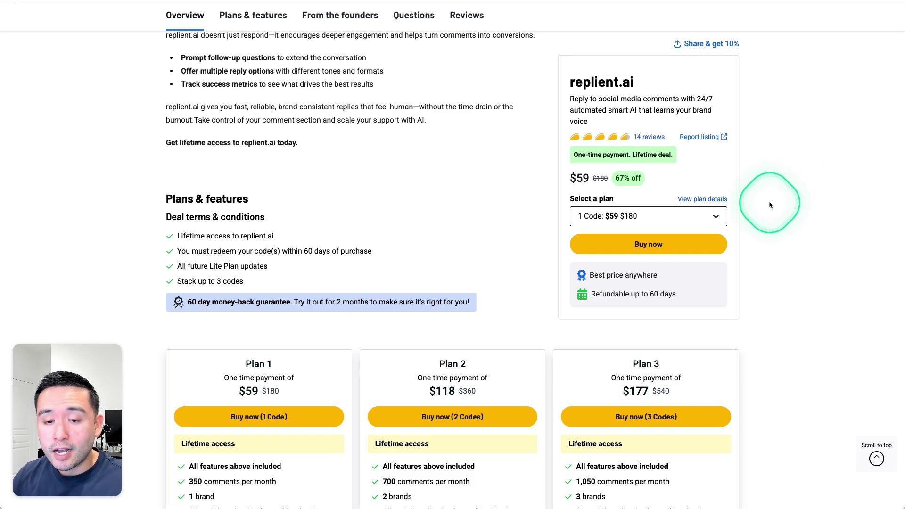
pyautogui.scroll(-1, 775, 208)
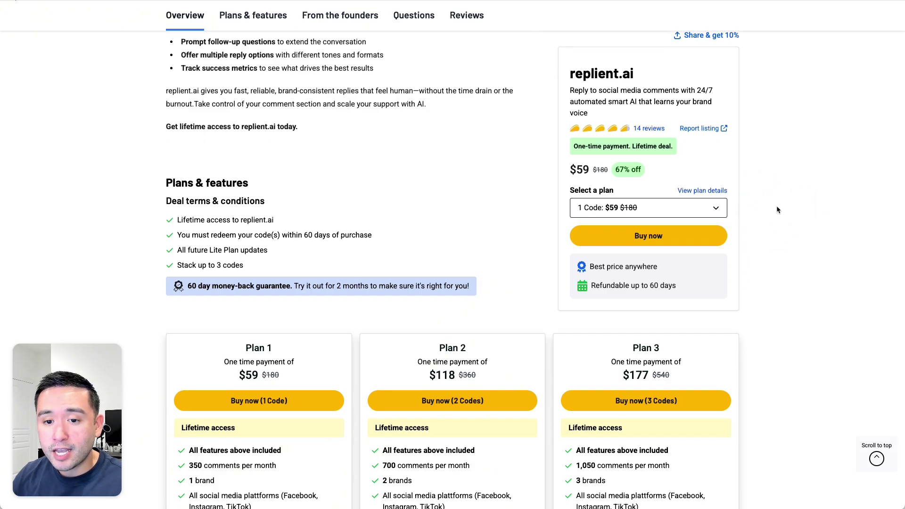
pyautogui.scroll(-3, 722, 204)
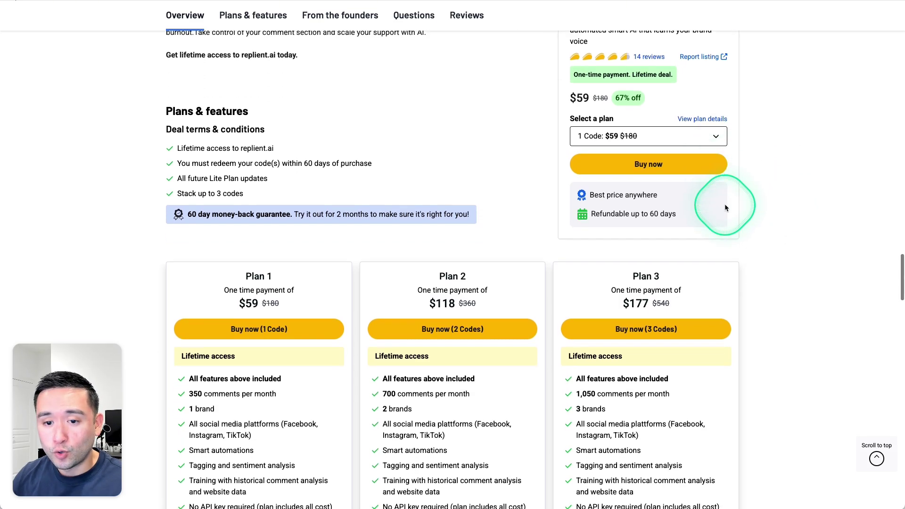
pyautogui.scroll(-1, 706, 211)
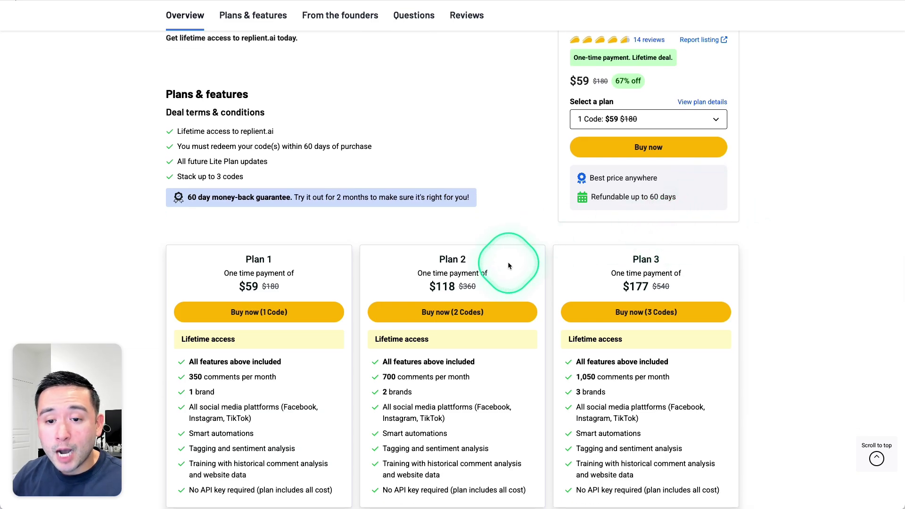
pyautogui.scroll(-1, 507, 262)
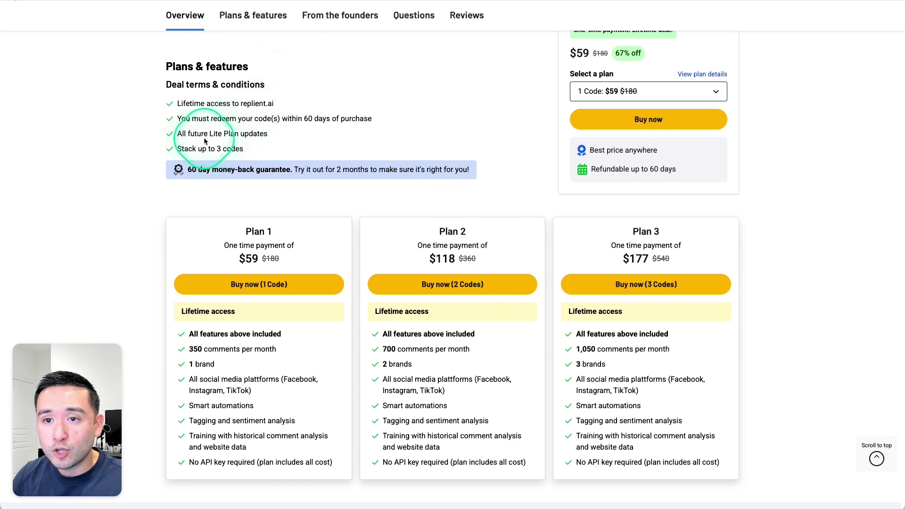